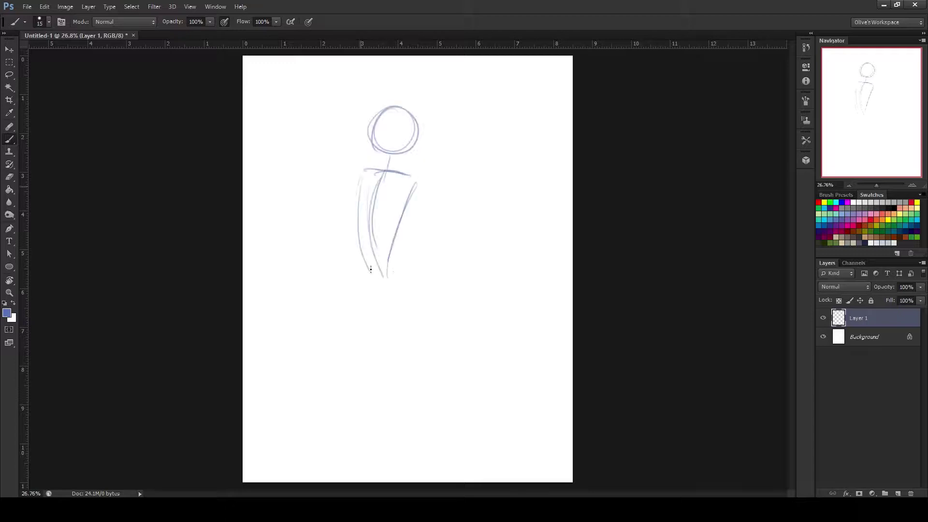
Step: Brush a rough blue standing figure with head guides, arms, chest and leg contours
{"action": "left_click_drag", "start_coordinate": [314, 466], "coordinate": [420, 469]}
{"action": "left_click_drag", "start_coordinate": [402, 357], "coordinate": [406, 375]}
{"action": "key", "text": "ctrl+alt+z"}
{"action": "key", "text": "ctrl+alt+z"}
{"action": "mouse_move", "coordinate": [393, 61]}
{"action": "left_mouse_down"}
{"action": "mouse_move", "coordinate": [386, 121]}
{"action": "mouse_move", "coordinate": [339, 194]}
{"action": "left_mouse_up"}
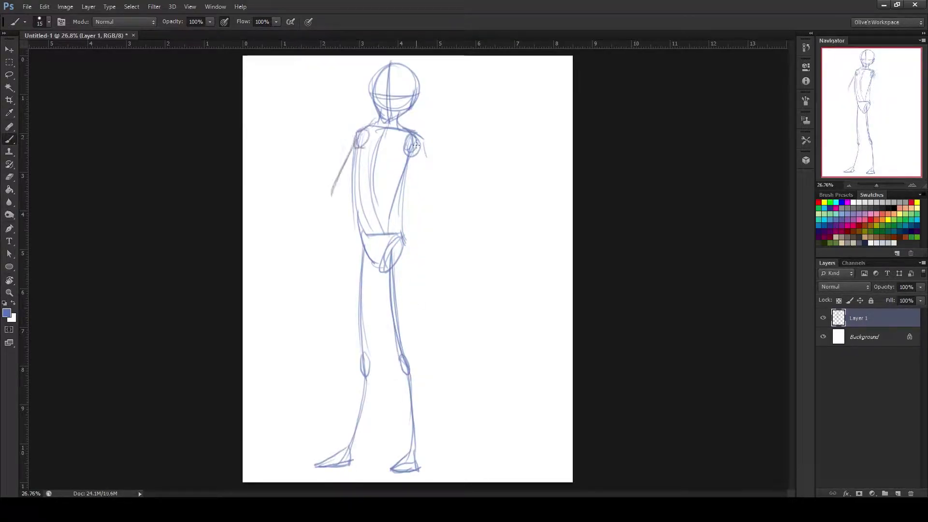
{"action": "left_click_drag", "start_coordinate": [411, 140], "coordinate": [425, 208]}
{"action": "left_click_drag", "start_coordinate": [349, 201], "coordinate": [398, 137]}
{"action": "mouse_move", "coordinate": [414, 198]}
{"action": "left_mouse_down"}
{"action": "mouse_move", "coordinate": [425, 290]}
{"action": "mouse_move", "coordinate": [416, 321]}
{"action": "left_mouse_up"}
{"action": "left_click_drag", "start_coordinate": [406, 242], "coordinate": [416, 454]}
{"action": "left_click_drag", "start_coordinate": [360, 240], "coordinate": [348, 457]}
{"action": "left_click_drag", "start_coordinate": [430, 467], "coordinate": [459, 457]}
Step: On a new layer, sketch a red wing-like shape at the shoulder, then lower sketch opacities
{"action": "key", "text": "ctrl+shift+alt+n"}
{"action": "left_click", "coordinate": [819, 202]}
{"action": "mouse_move", "coordinate": [410, 105]}
{"action": "left_mouse_down"}
{"action": "mouse_move", "coordinate": [404, 127]}
{"action": "mouse_move", "coordinate": [417, 123]}
{"action": "mouse_move", "coordinate": [458, 163]}
{"action": "left_mouse_up"}
{"action": "left_click_drag", "start_coordinate": [411, 109], "coordinate": [466, 68]}
{"action": "left_click_drag", "start_coordinate": [423, 125], "coordinate": [477, 78]}
{"action": "mouse_move", "coordinate": [447, 116]}
{"action": "left_mouse_down"}
{"action": "mouse_move", "coordinate": [495, 87]}
{"action": "mouse_move", "coordinate": [445, 99]}
{"action": "mouse_move", "coordinate": [478, 99]}
{"action": "mouse_move", "coordinate": [435, 101]}
{"action": "left_mouse_up"}
{"action": "key", "text": "ctrl+z"}
{"action": "left_click_drag", "start_coordinate": [477, 71], "coordinate": [457, 96]}
{"action": "left_click_drag", "start_coordinate": [884, 287], "coordinate": [860, 286]}
Step: Add Layer 3 and outline the torso, pelvis and front leg in purple
{"action": "left_click", "coordinate": [858, 337]}
{"action": "left_click", "coordinate": [860, 231]}
{"action": "left_click", "coordinate": [898, 493]}
{"action": "left_click_drag", "start_coordinate": [357, 138], "coordinate": [362, 234]}
{"action": "left_click_drag", "start_coordinate": [417, 150], "coordinate": [410, 271]}
{"action": "left_click_drag", "start_coordinate": [360, 237], "coordinate": [411, 232]}
{"action": "left_click_drag", "start_coordinate": [387, 271], "coordinate": [419, 355]}
Step: Refine the foot, calf, upper arm, forearm and hand outline in purple
{"action": "mouse_move", "coordinate": [411, 251]}
{"action": "left_mouse_down"}
{"action": "mouse_move", "coordinate": [444, 459]}
{"action": "mouse_move", "coordinate": [430, 473]}
{"action": "left_mouse_up"}
{"action": "left_click_drag", "start_coordinate": [428, 346], "coordinate": [455, 468]}
{"action": "left_click_drag", "start_coordinate": [454, 468], "coordinate": [401, 472]}
{"action": "mouse_move", "coordinate": [378, 112]}
{"action": "left_mouse_down"}
{"action": "mouse_move", "coordinate": [355, 141]}
{"action": "mouse_move", "coordinate": [334, 199]}
{"action": "left_mouse_up"}
{"action": "left_click_drag", "start_coordinate": [336, 199], "coordinate": [387, 154]}
Step: Sketch the head, back arm, other leg and a long curling tail in purple
{"action": "mouse_move", "coordinate": [391, 63]}
{"action": "left_mouse_down"}
{"action": "mouse_move", "coordinate": [384, 118]}
{"action": "mouse_move", "coordinate": [447, 62]}
{"action": "mouse_move", "coordinate": [411, 90]}
{"action": "mouse_move", "coordinate": [379, 84]}
{"action": "left_mouse_up"}
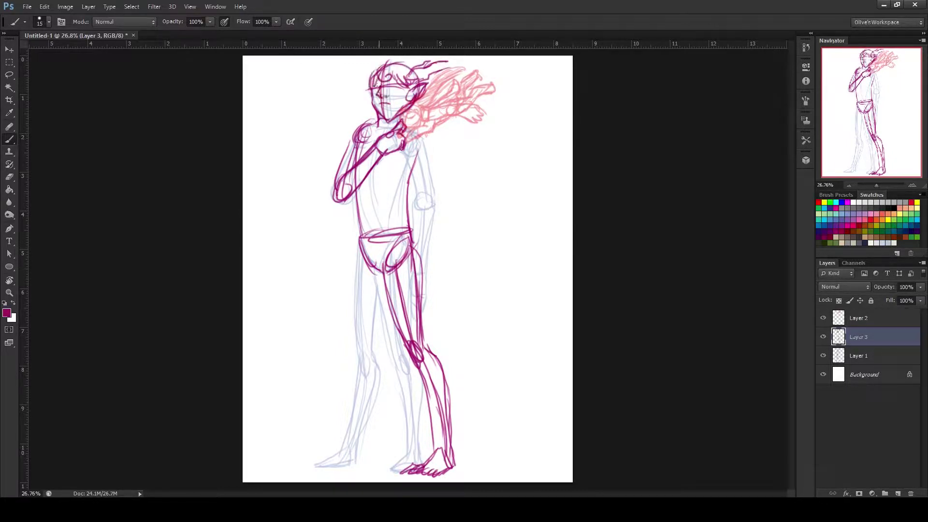
{"action": "mouse_move", "coordinate": [415, 146]}
{"action": "left_mouse_down"}
{"action": "mouse_move", "coordinate": [438, 203]}
{"action": "mouse_move", "coordinate": [389, 217]}
{"action": "left_mouse_up"}
{"action": "left_click_drag", "start_coordinate": [357, 242], "coordinate": [369, 360]}
{"action": "mouse_move", "coordinate": [385, 278]}
{"action": "left_mouse_down"}
{"action": "mouse_move", "coordinate": [360, 460]}
{"action": "mouse_move", "coordinate": [310, 465]}
{"action": "mouse_move", "coordinate": [493, 438]}
{"action": "mouse_move", "coordinate": [532, 321]}
{"action": "mouse_move", "coordinate": [536, 392]}
{"action": "left_mouse_up"}
{"action": "left_click_drag", "start_coordinate": [379, 314], "coordinate": [468, 443]}
Step: Hide the blue guide layer and sketch a raised forearm with an open hand
{"action": "left_click_drag", "start_coordinate": [366, 88], "coordinate": [372, 103]}
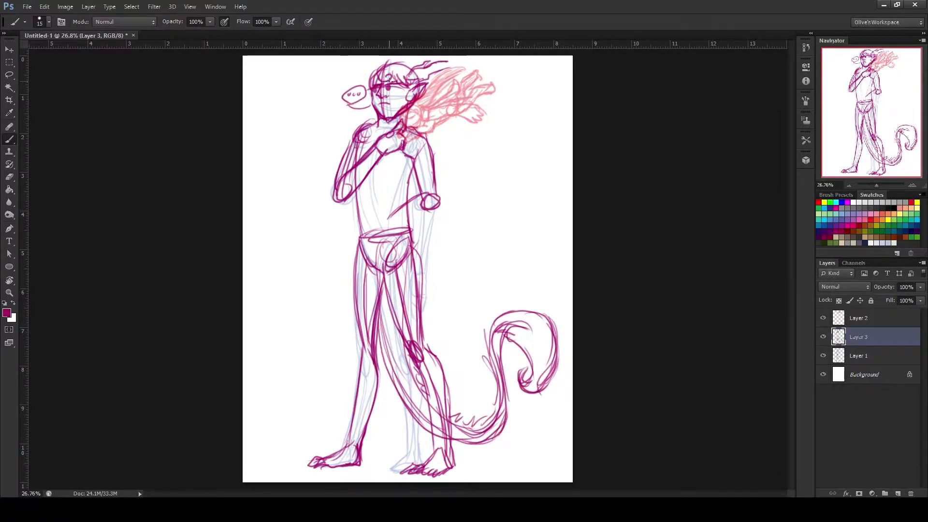
{"action": "left_click", "coordinate": [823, 356]}
{"action": "mouse_move", "coordinate": [425, 208]}
{"action": "left_mouse_down"}
{"action": "mouse_move", "coordinate": [467, 158]}
{"action": "mouse_move", "coordinate": [498, 162]}
{"action": "left_mouse_up"}
{"action": "mouse_move", "coordinate": [467, 145]}
{"action": "left_mouse_down"}
{"action": "mouse_move", "coordinate": [481, 141]}
{"action": "mouse_move", "coordinate": [522, 164]}
{"action": "left_mouse_up"}
{"action": "left_click_drag", "start_coordinate": [355, 194], "coordinate": [370, 360]}
{"action": "left_click_drag", "start_coordinate": [405, 157], "coordinate": [420, 302]}
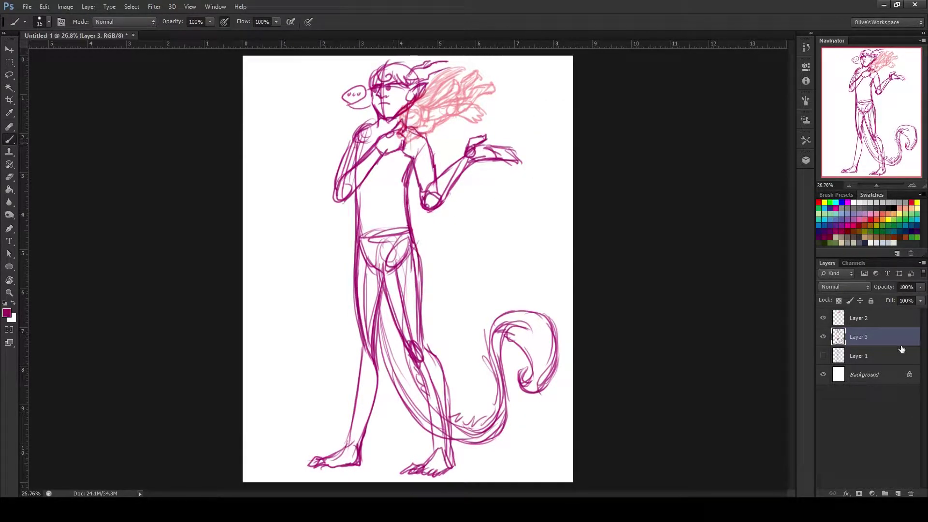
Step: Erase the speech bubble and old head lines, and hide the red hair layer
{"action": "left_click_drag", "start_coordinate": [373, 112], "coordinate": [396, 82]}
{"action": "mouse_move", "coordinate": [426, 120]}
{"action": "left_mouse_down"}
{"action": "mouse_move", "coordinate": [369, 46]}
{"action": "mouse_move", "coordinate": [416, 75]}
{"action": "left_mouse_up"}
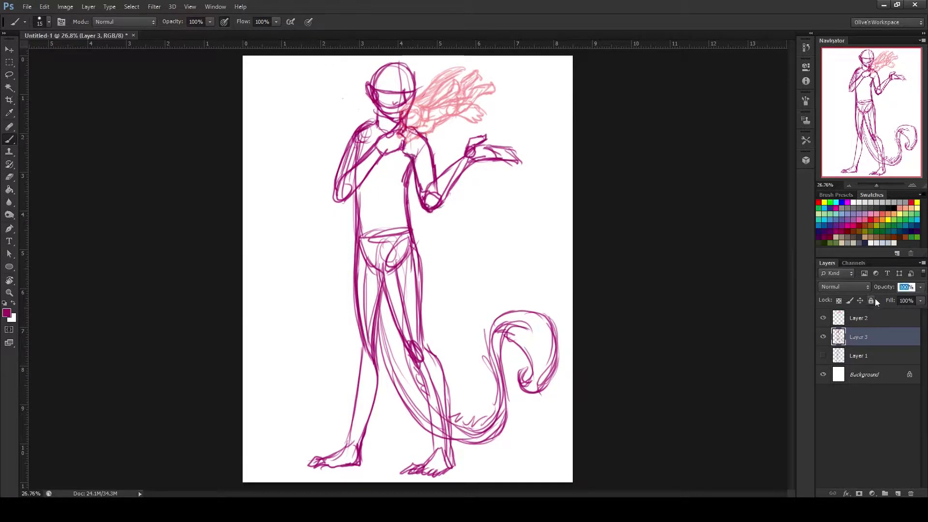
{"action": "left_click", "coordinate": [824, 318]}
Step: Add Layer 4 for inking and test a dark stroke near the foot
{"action": "key", "text": "ctrl+shift+alt+n"}
{"action": "left_click", "coordinate": [840, 223]}
{"action": "left_click_drag", "start_coordinate": [503, 447], "coordinate": [556, 465]}
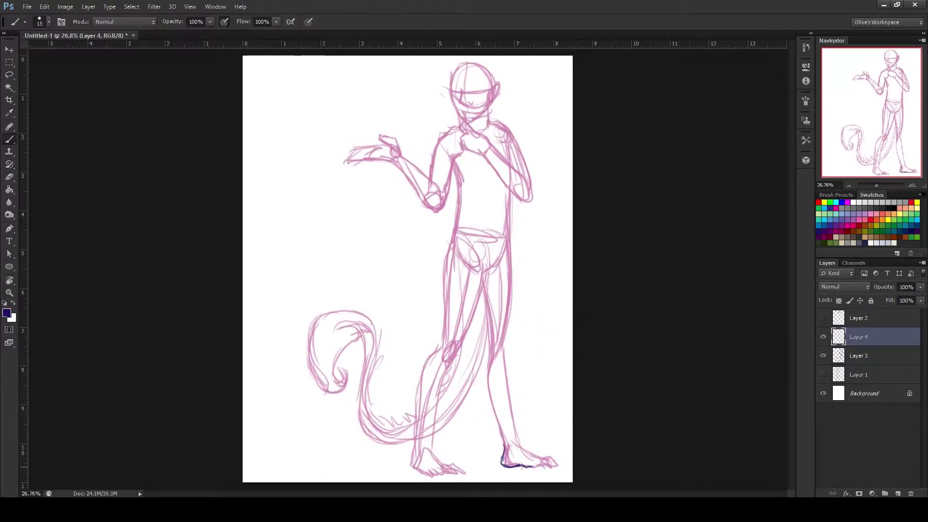
Step: Lasso the head, torso and arm on the purple sketch and transform them
{"action": "left_click", "coordinate": [858, 356]}
{"action": "key", "text": "ctrl+t"}
{"action": "key", "text": "Return"}
{"action": "left_click_drag", "start_coordinate": [338, 116], "coordinate": [435, 222]}
{"action": "key", "text": "ctrl+t"}
{"action": "key", "text": "Return"}
{"action": "key", "text": "ctrl+t"}
{"action": "key", "text": "Return"}
Step: Lower the ink layer's opacity, show the red sketch, and group Layers 1–3 as sketches
{"action": "key", "text": "b"}
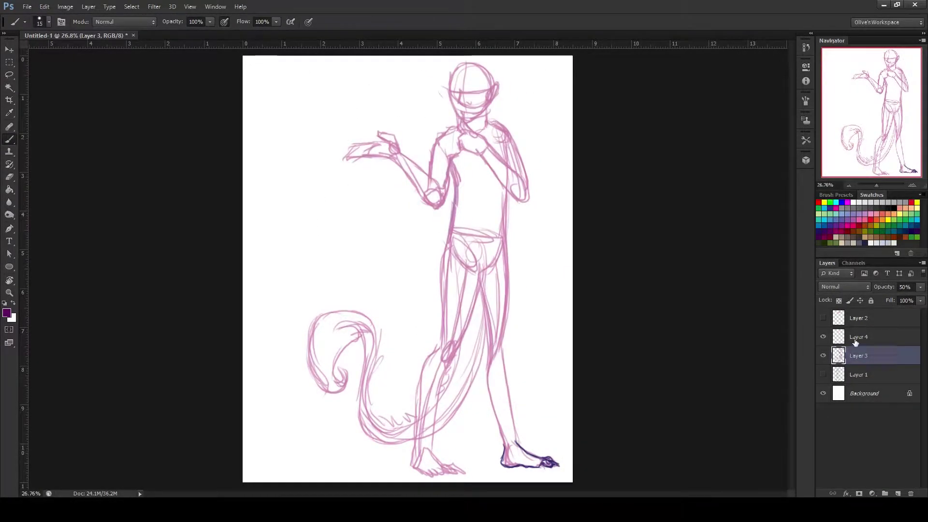
{"action": "left_click", "coordinate": [859, 337]}
{"action": "left_click_drag", "start_coordinate": [885, 287], "coordinate": [883, 298]}
{"action": "left_click", "coordinate": [824, 317]}
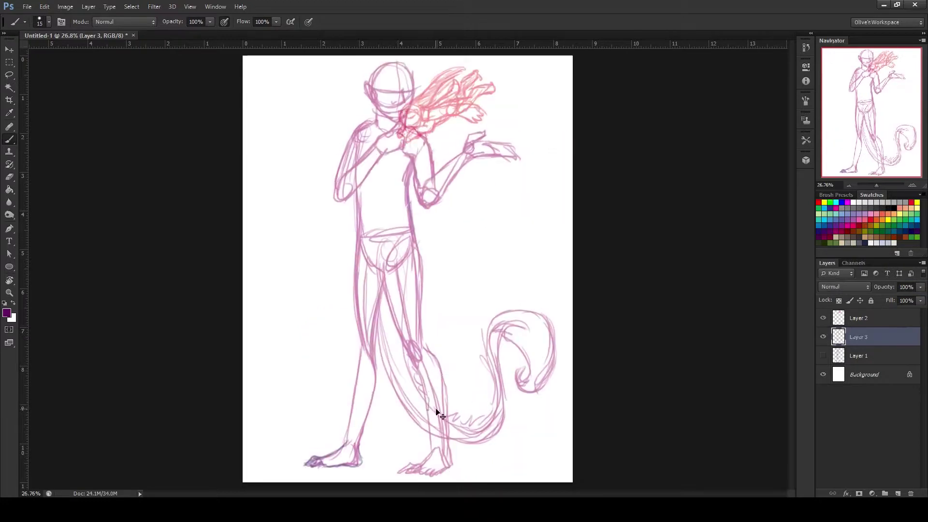
{"action": "key", "text": "v"}
{"action": "key", "text": "ctrl+g"}
{"action": "scroll", "coordinate": [445, 261], "scroll_direction": "up", "scroll_amount": 5}
Step: Switch to black and ink a spiral circlet with the hairline curling out from it
{"action": "key", "text": "d"}
{"action": "key", "text": "b"}
{"action": "left_click_drag", "start_coordinate": [463, 231], "coordinate": [367, 259]}
{"action": "mouse_move", "coordinate": [446, 233]}
{"action": "left_mouse_down"}
{"action": "mouse_move", "coordinate": [372, 260]}
{"action": "mouse_move", "coordinate": [417, 156]}
{"action": "mouse_move", "coordinate": [514, 249]}
{"action": "mouse_move", "coordinate": [374, 295]}
{"action": "mouse_move", "coordinate": [372, 261]}
{"action": "mouse_move", "coordinate": [369, 283]}
{"action": "left_mouse_up"}
{"action": "key", "text": "ctrl+z"}
Step: Ink the elf's pointed ear, nose, jaw, eye and cheek
{"action": "left_click_drag", "start_coordinate": [469, 256], "coordinate": [476, 301]}
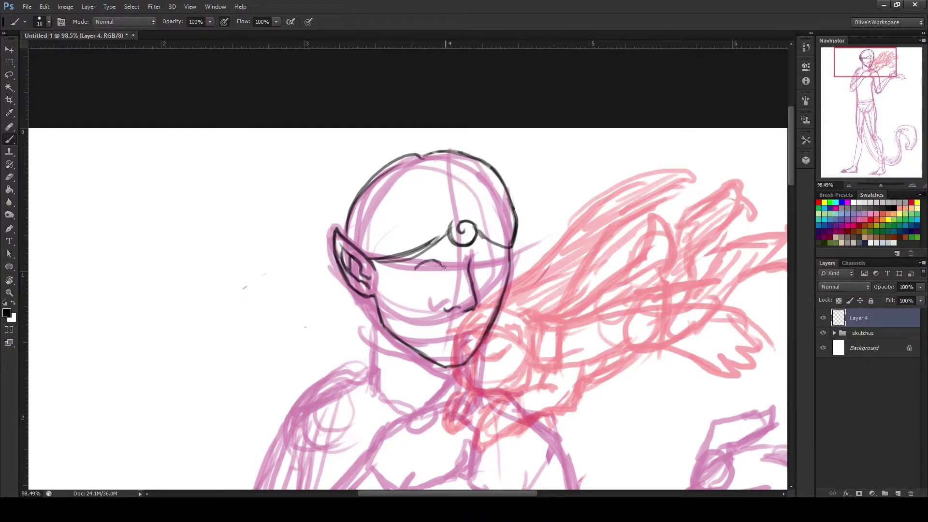
{"action": "key", "text": "ctrl+z"}
{"action": "mouse_move", "coordinate": [480, 266]}
{"action": "left_mouse_down"}
{"action": "mouse_move", "coordinate": [504, 260]}
{"action": "mouse_move", "coordinate": [485, 296]}
{"action": "mouse_move", "coordinate": [379, 310]}
{"action": "left_mouse_up"}
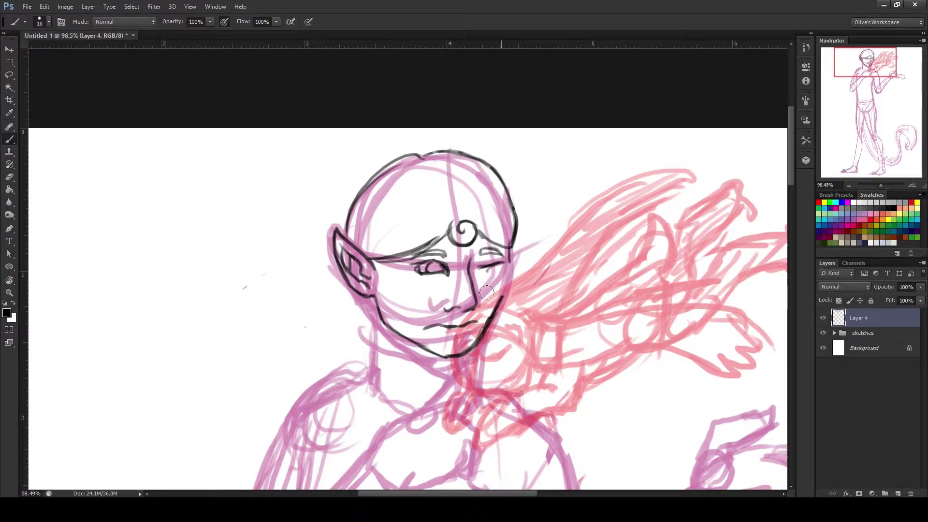
{"action": "key", "text": "ctrl+z"}
Step: Add Layer 5 and ink the sleeping creature's round head, chin and paw
{"action": "key", "text": "ctrl+shift+alt+n"}
{"action": "mouse_move", "coordinate": [508, 293]}
{"action": "left_mouse_down"}
{"action": "mouse_move", "coordinate": [512, 382]}
{"action": "mouse_move", "coordinate": [512, 359]}
{"action": "left_mouse_up"}
{"action": "left_click", "coordinate": [835, 351]}
{"action": "left_click", "coordinate": [823, 376]}
{"action": "left_click", "coordinate": [835, 351]}
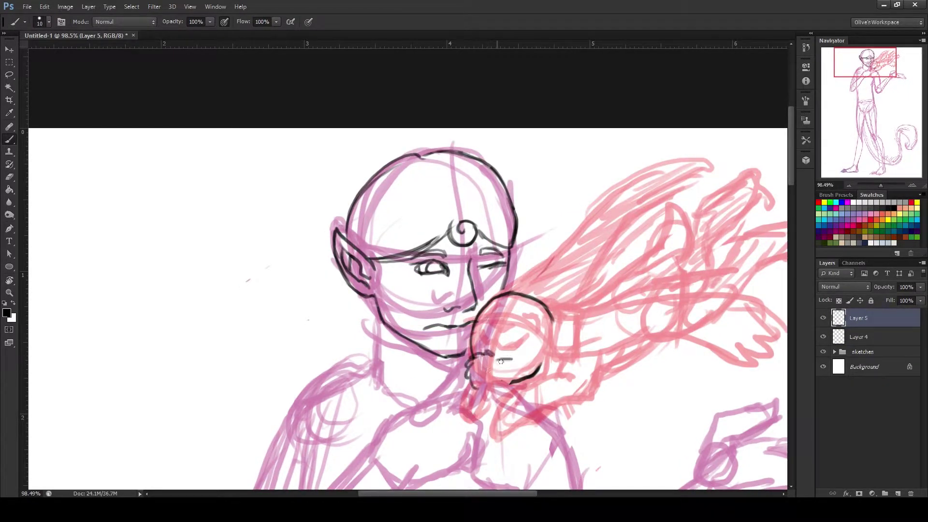
{"action": "left_click_drag", "start_coordinate": [472, 384], "coordinate": [507, 397]}
Step: Ink the creature's long ear edges, upper outline, paw curve and closed eye
{"action": "left_click_drag", "start_coordinate": [551, 315], "coordinate": [766, 305]}
{"action": "left_click_drag", "start_coordinate": [549, 352], "coordinate": [744, 371]}
{"action": "left_click_drag", "start_coordinate": [507, 290], "coordinate": [715, 153]}
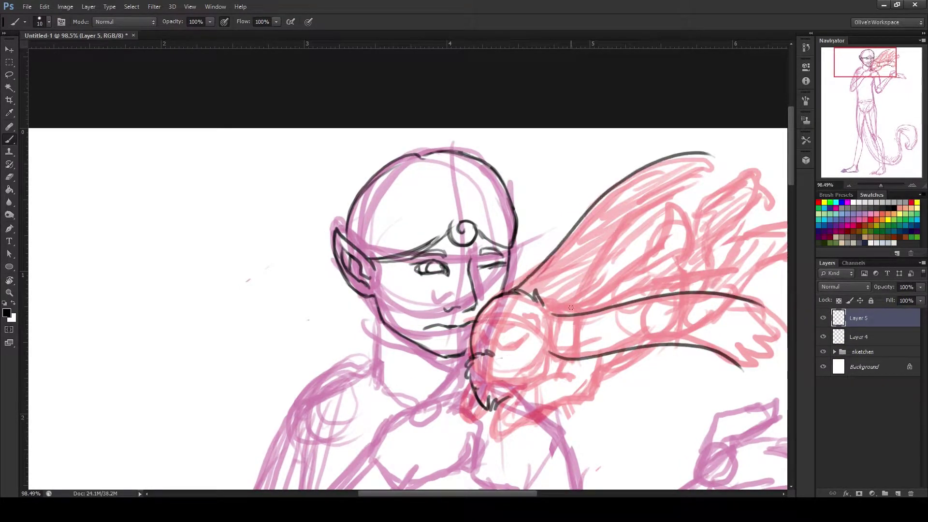
{"action": "left_click_drag", "start_coordinate": [580, 360], "coordinate": [523, 425]}
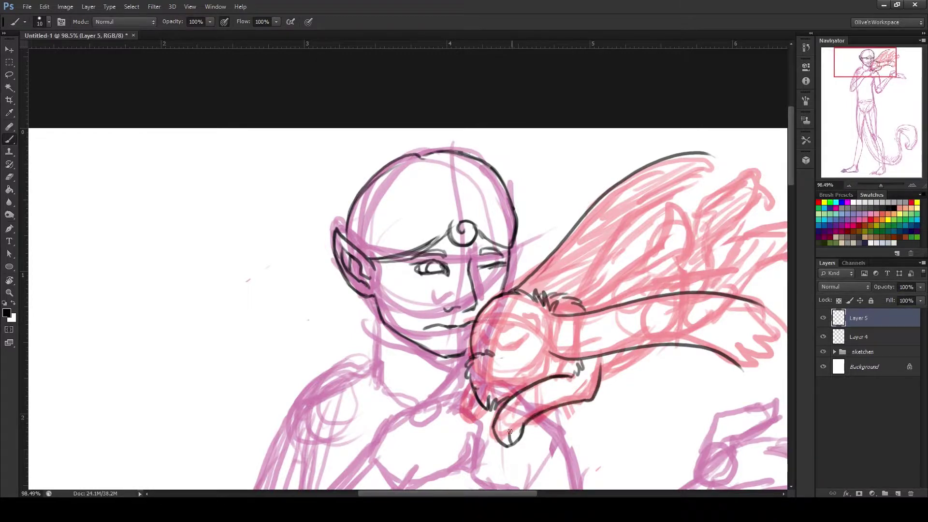
{"action": "left_click_drag", "start_coordinate": [488, 363], "coordinate": [532, 355]}
{"action": "mouse_move", "coordinate": [465, 372]}
{"action": "left_mouse_down"}
{"action": "mouse_move", "coordinate": [474, 339]}
{"action": "mouse_move", "coordinate": [481, 409]}
{"action": "mouse_move", "coordinate": [370, 404]}
{"action": "left_mouse_up"}
{"action": "key", "text": "ctrl+z"}
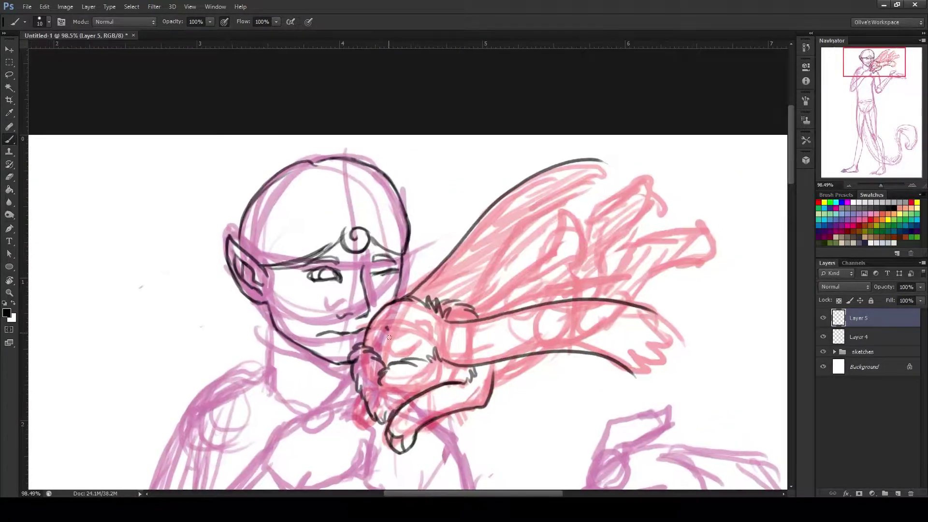
Step: Redraw the ear with its hooked, banded tip and ink the curve up the creature's back
{"action": "left_click_drag", "start_coordinate": [454, 360], "coordinate": [623, 357]}
{"action": "left_click_drag", "start_coordinate": [529, 350], "coordinate": [627, 359]}
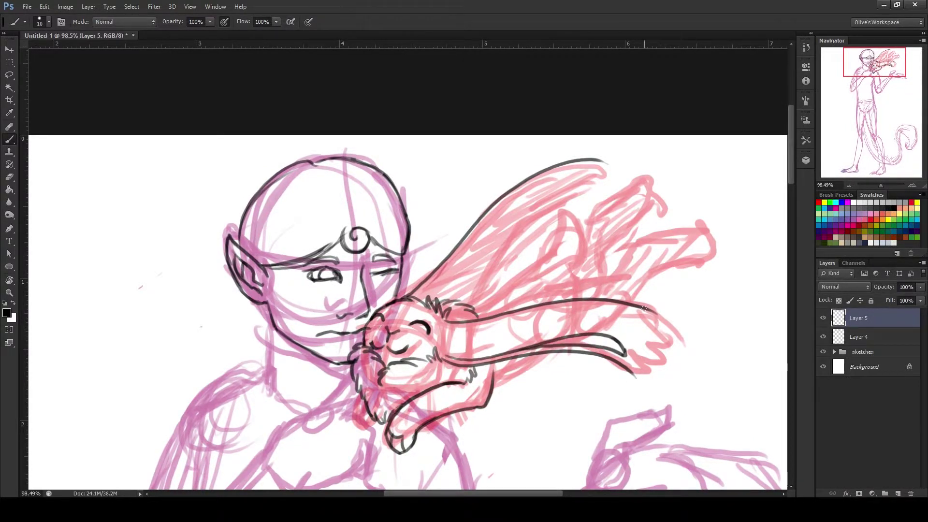
{"action": "left_click_drag", "start_coordinate": [655, 310], "coordinate": [667, 399]}
{"action": "left_click_drag", "start_coordinate": [637, 338], "coordinate": [656, 388]}
{"action": "left_click_drag", "start_coordinate": [473, 304], "coordinate": [607, 204]}
{"action": "left_click_drag", "start_coordinate": [570, 173], "coordinate": [638, 175]}
{"action": "mouse_move", "coordinate": [568, 187]}
{"action": "left_mouse_down"}
{"action": "mouse_move", "coordinate": [624, 190]}
{"action": "mouse_move", "coordinate": [469, 149]}
{"action": "left_mouse_up"}
Step: Ink the creature's extended limb and a two-band bracelet cuff on its arm
{"action": "left_click_drag", "start_coordinate": [367, 271], "coordinate": [417, 194]}
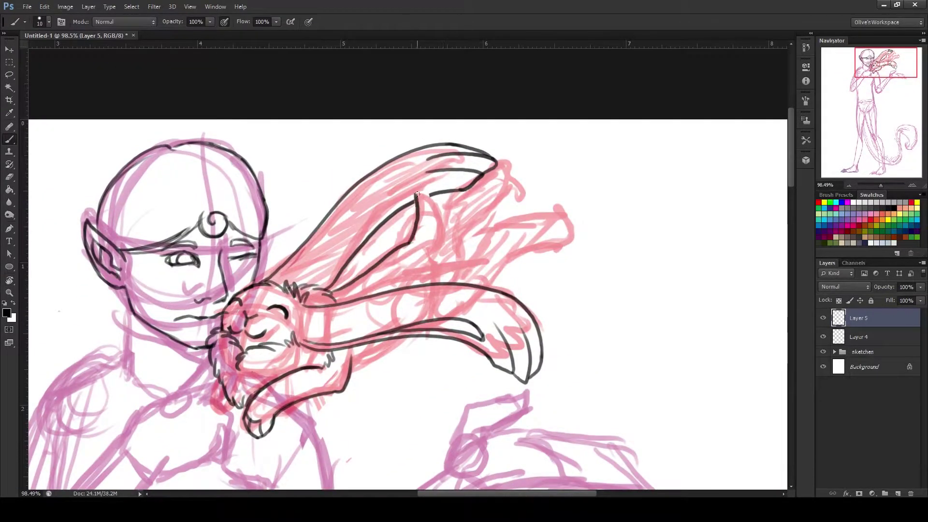
{"action": "mouse_move", "coordinate": [419, 281]}
{"action": "left_mouse_down"}
{"action": "mouse_move", "coordinate": [473, 267]}
{"action": "mouse_move", "coordinate": [553, 211]}
{"action": "left_mouse_up"}
{"action": "left_click_drag", "start_coordinate": [493, 290], "coordinate": [556, 242]}
{"action": "left_click_drag", "start_coordinate": [556, 242], "coordinate": [546, 219]}
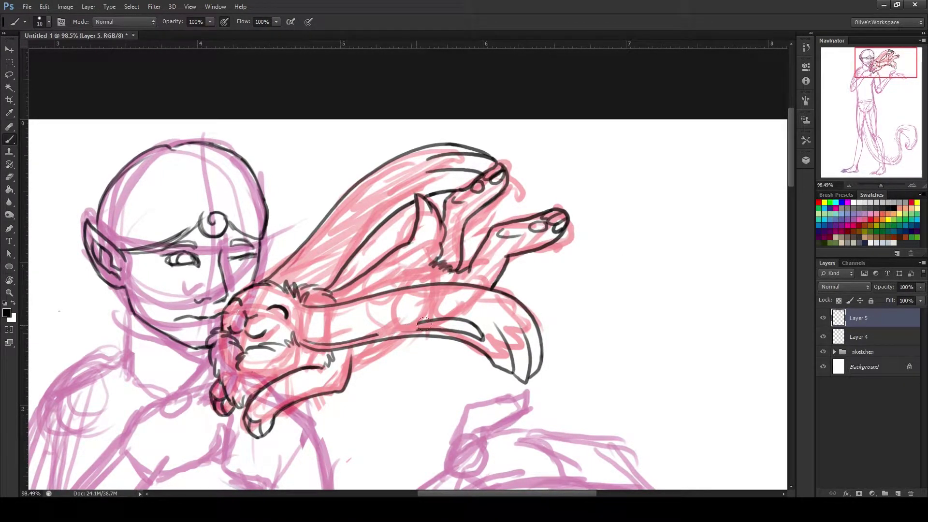
{"action": "key", "text": "ctrl+alt+z"}
{"action": "key", "text": "ctrl+alt+z"}
{"action": "key", "text": "ctrl+alt+z"}
{"action": "left_click_drag", "start_coordinate": [329, 299], "coordinate": [320, 357]}
{"action": "left_click_drag", "start_coordinate": [302, 301], "coordinate": [304, 313]}
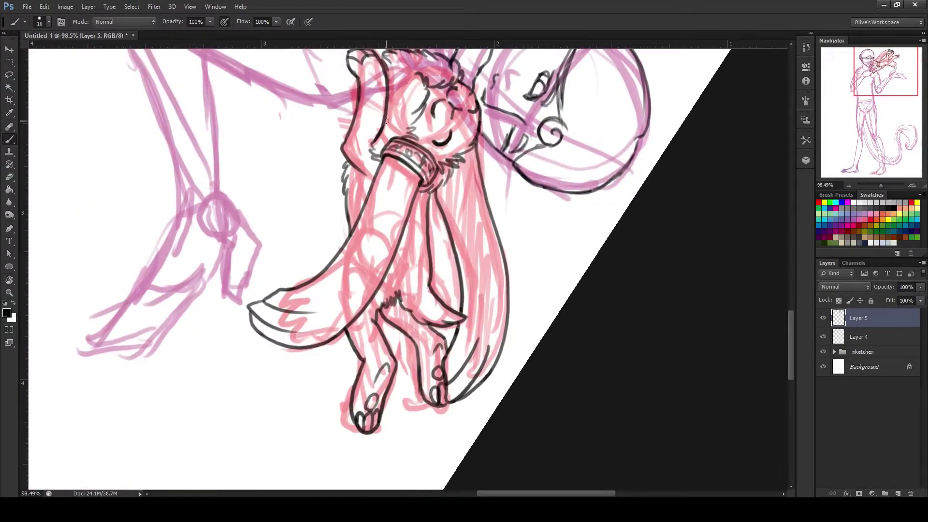
{"action": "left_click_drag", "start_coordinate": [351, 376], "coordinate": [465, 167]}
{"action": "key", "text": "alt+bracketleft"}
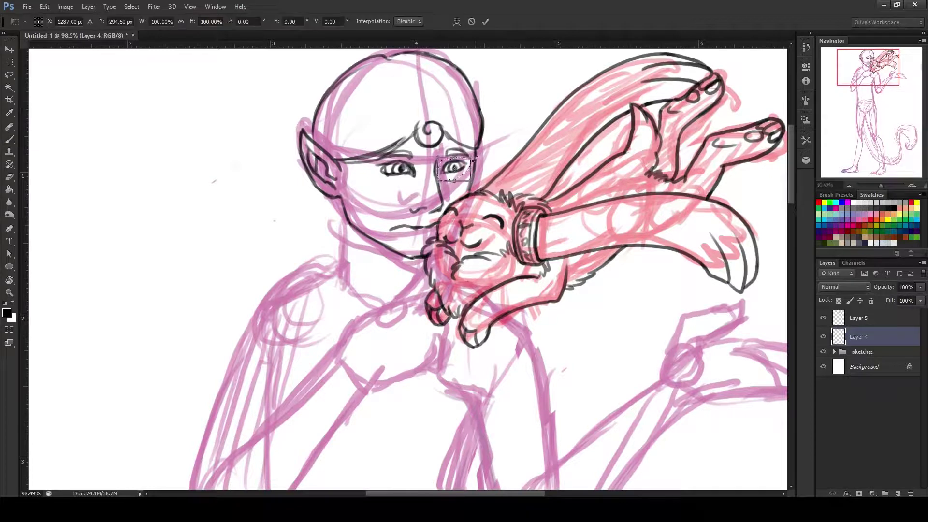
Step: Ink the elf's neck, collar, shoulder and both edges of the chest strap
{"action": "mouse_move", "coordinate": [319, 192]}
{"action": "left_mouse_down"}
{"action": "mouse_move", "coordinate": [368, 329]}
{"action": "mouse_move", "coordinate": [392, 263]}
{"action": "left_mouse_up"}
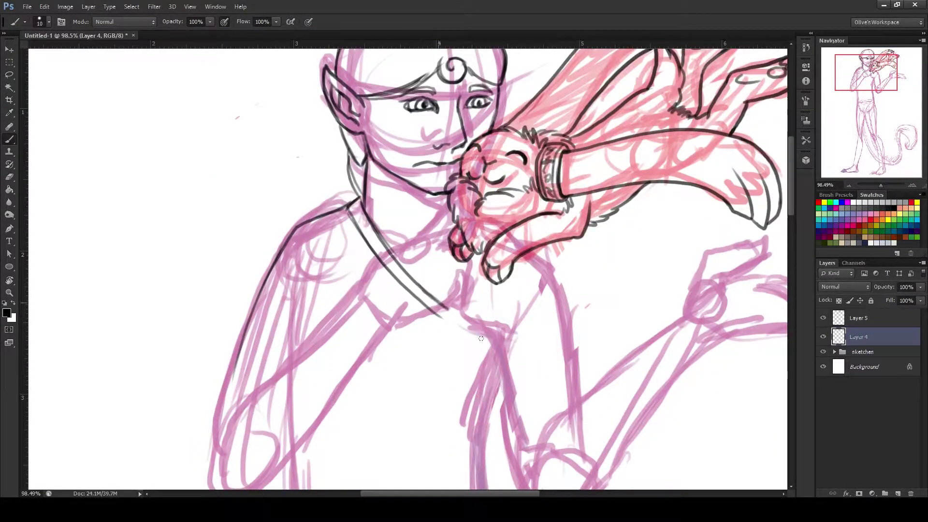
{"action": "mouse_move", "coordinate": [446, 234]}
{"action": "left_mouse_down"}
{"action": "mouse_move", "coordinate": [292, 321]}
{"action": "mouse_move", "coordinate": [500, 224]}
{"action": "left_mouse_up"}
{"action": "left_click_drag", "start_coordinate": [292, 333], "coordinate": [449, 245]}
{"action": "left_click_drag", "start_coordinate": [501, 224], "coordinate": [571, 348]}
{"action": "left_click_drag", "start_coordinate": [278, 268], "coordinate": [319, 252]}
Step: Ink the upper arm outline and add Layers 6 and 7 above the ink
{"action": "left_click_drag", "start_coordinate": [294, 321], "coordinate": [251, 205]}
{"action": "left_click_drag", "start_coordinate": [191, 249], "coordinate": [198, 389]}
{"action": "left_click_drag", "start_coordinate": [185, 334], "coordinate": [229, 261]}
{"action": "key", "text": "ctrl+shift+alt+n"}
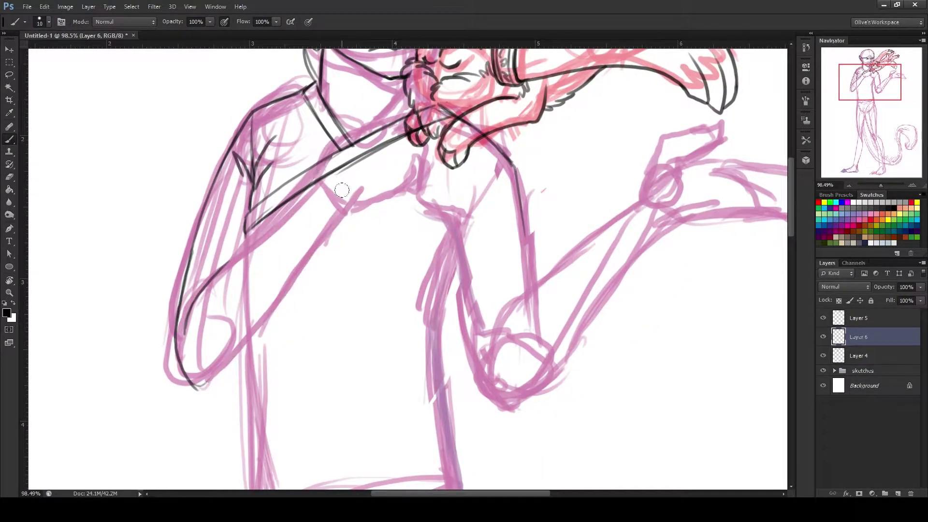
{"action": "left_click_drag", "start_coordinate": [279, 210], "coordinate": [230, 293]}
{"action": "key", "text": "ctrl+shift+alt+n"}
{"action": "key", "text": "Delete"}
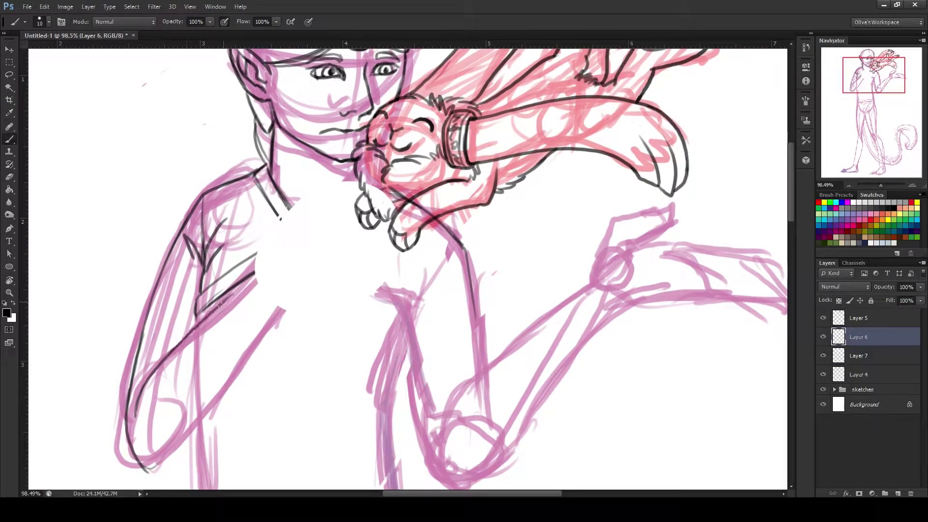
{"action": "key", "text": "ctrl+z"}
Step: Ink the strap's diagonal edge, the forearm, and fingers with knuckles gripping the strap
{"action": "left_click_drag", "start_coordinate": [271, 259], "coordinate": [372, 184]}
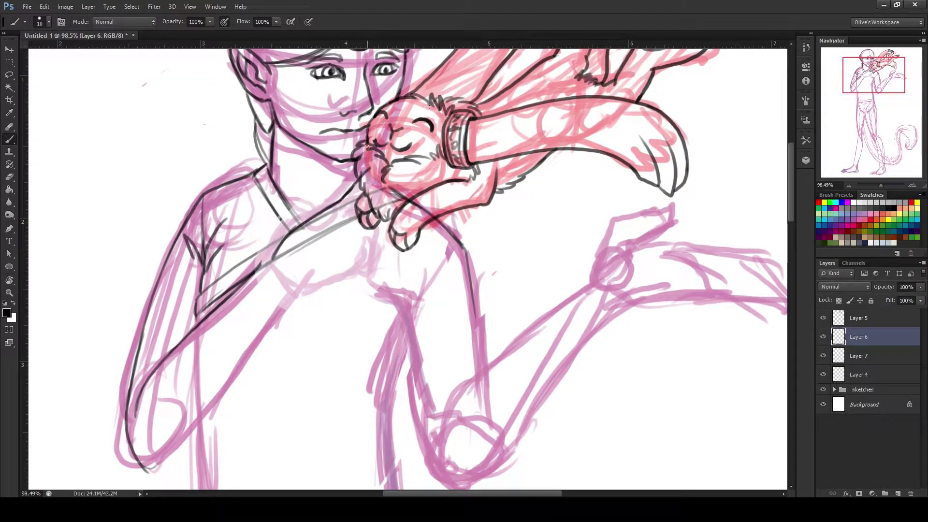
{"action": "left_click_drag", "start_coordinate": [367, 248], "coordinate": [298, 292]}
{"action": "mouse_move", "coordinate": [358, 259]}
{"action": "left_mouse_down"}
{"action": "mouse_move", "coordinate": [387, 232]}
{"action": "mouse_move", "coordinate": [389, 242]}
{"action": "mouse_move", "coordinate": [368, 223]}
{"action": "left_mouse_up"}
{"action": "left_click_drag", "start_coordinate": [353, 240], "coordinate": [370, 235]}
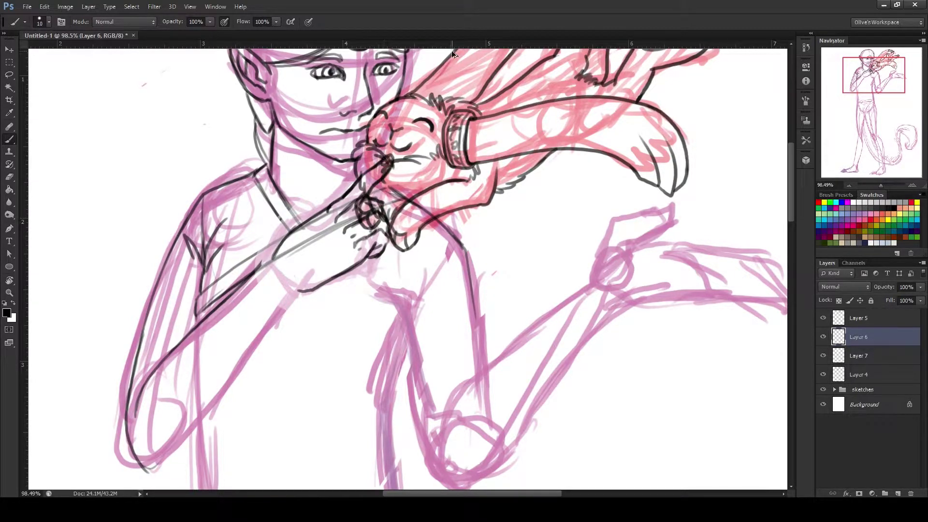
{"action": "left_click_drag", "start_coordinate": [346, 214], "coordinate": [148, 472]}
Step: Ink the elbow lines, redraw the strap line and add a teardrop buckle
{"action": "key", "text": "alt+bracketleft"}
{"action": "key", "text": "alt+bracketleft"}
{"action": "mouse_move", "coordinate": [140, 387]}
{"action": "left_mouse_down"}
{"action": "mouse_move", "coordinate": [128, 457]}
{"action": "mouse_move", "coordinate": [154, 430]}
{"action": "mouse_move", "coordinate": [159, 472]}
{"action": "mouse_move", "coordinate": [191, 445]}
{"action": "left_mouse_up"}
{"action": "key", "text": "alt+bracketright"}
{"action": "key", "text": "alt+bracketright"}
{"action": "key", "text": "ctrl+z"}
{"action": "left_click_drag", "start_coordinate": [346, 225], "coordinate": [323, 279]}
{"action": "mouse_move", "coordinate": [300, 248]}
{"action": "left_mouse_down"}
{"action": "mouse_move", "coordinate": [289, 249]}
{"action": "mouse_move", "coordinate": [334, 52]}
{"action": "left_mouse_up"}
Step: Ink the hip line, a flower-shaped belt buckle and a leaf-shaped cloth panel below it
{"action": "left_click_drag", "start_coordinate": [333, 251], "coordinate": [392, 63]}
{"action": "left_click_drag", "start_coordinate": [316, 90], "coordinate": [309, 444]}
{"action": "mouse_move", "coordinate": [397, 201]}
{"action": "left_mouse_down"}
{"action": "mouse_move", "coordinate": [383, 175]}
{"action": "mouse_move", "coordinate": [412, 200]}
{"action": "left_mouse_up"}
{"action": "left_click_drag", "start_coordinate": [382, 180], "coordinate": [357, 196]}
{"action": "key", "text": "ctrl+minus"}
{"action": "key", "text": "ctrl+minus"}
{"action": "mouse_move", "coordinate": [400, 248]}
{"action": "left_mouse_down"}
{"action": "mouse_move", "coordinate": [363, 411]}
{"action": "mouse_move", "coordinate": [483, 409]}
{"action": "left_mouse_up"}
{"action": "left_click_drag", "start_coordinate": [457, 103], "coordinate": [481, 383]}
{"action": "left_click_drag", "start_coordinate": [380, 308], "coordinate": [415, 402]}
Step: Ink both sides of the cloth, its pointed tip and a line down its length
{"action": "left_click_drag", "start_coordinate": [440, 309], "coordinate": [416, 402]}
{"action": "left_click_drag", "start_coordinate": [401, 241], "coordinate": [408, 259]}
{"action": "scroll", "coordinate": [457, 329], "scroll_direction": "up", "scroll_amount": 3}
{"action": "left_click_drag", "start_coordinate": [394, 302], "coordinate": [450, 419]}
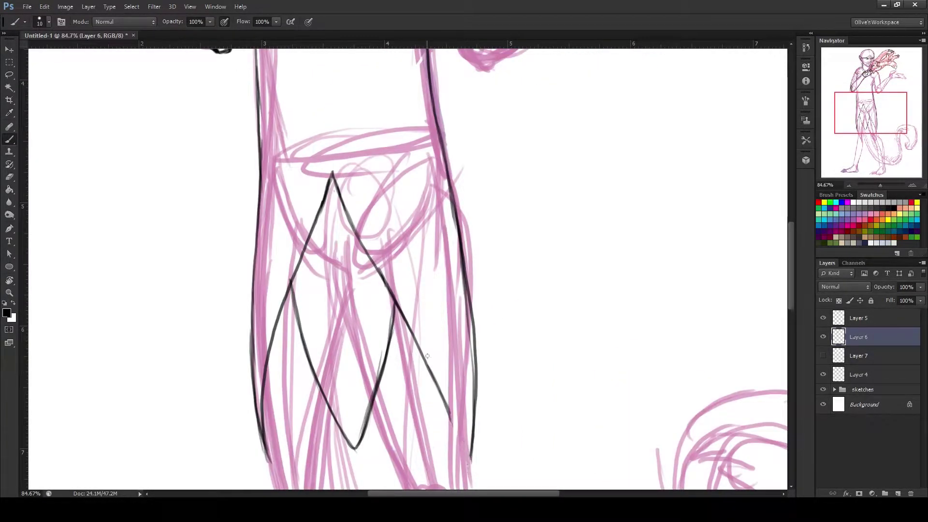
Step: On the elf's ink layer, ink the torso outline, forearm and fist with strokes around the hand
{"action": "left_click_drag", "start_coordinate": [871, 113], "coordinate": [880, 78]}
{"action": "left_click", "coordinate": [859, 375]}
{"action": "mouse_move", "coordinate": [382, 208]}
{"action": "left_mouse_down"}
{"action": "mouse_move", "coordinate": [319, 290]}
{"action": "mouse_move", "coordinate": [368, 416]}
{"action": "left_mouse_up"}
{"action": "mouse_move", "coordinate": [382, 213]}
{"action": "left_mouse_down"}
{"action": "mouse_move", "coordinate": [401, 334]}
{"action": "mouse_move", "coordinate": [424, 394]}
{"action": "mouse_move", "coordinate": [515, 278]}
{"action": "left_mouse_up"}
{"action": "mouse_move", "coordinate": [382, 345]}
{"action": "left_mouse_down"}
{"action": "mouse_move", "coordinate": [479, 259]}
{"action": "mouse_move", "coordinate": [504, 251]}
{"action": "mouse_move", "coordinate": [561, 174]}
{"action": "left_mouse_up"}
{"action": "left_click_drag", "start_coordinate": [527, 232], "coordinate": [571, 179]}
{"action": "mouse_move", "coordinate": [520, 261]}
{"action": "left_mouse_down"}
{"action": "mouse_move", "coordinate": [617, 268]}
{"action": "mouse_move", "coordinate": [556, 244]}
{"action": "left_mouse_up"}
Step: Ink the lower leg contours and the fingers' outer edge, undoing the last hand stroke
{"action": "mouse_move", "coordinate": [556, 245]}
{"action": "left_mouse_down"}
{"action": "mouse_move", "coordinate": [418, 259]}
{"action": "mouse_move", "coordinate": [442, 299]}
{"action": "left_mouse_up"}
{"action": "left_click_drag", "start_coordinate": [440, 206], "coordinate": [447, 297]}
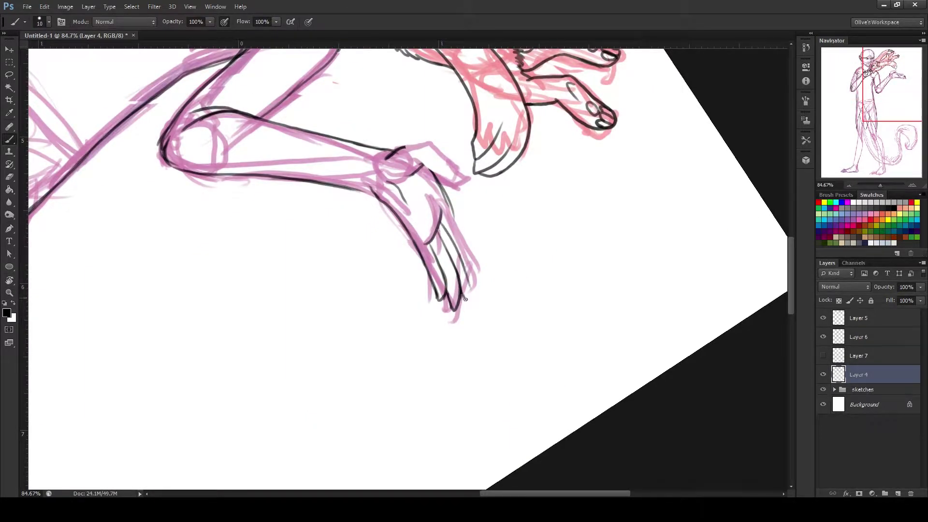
{"action": "left_click_drag", "start_coordinate": [451, 213], "coordinate": [472, 299]}
{"action": "key", "text": "ctrl+z"}
Step: Redo the thumb and wrist as a clean palm-underside line, then ink the fingertip claws
{"action": "left_click_drag", "start_coordinate": [599, 269], "coordinate": [322, 317]}
{"action": "left_click_drag", "start_coordinate": [333, 358], "coordinate": [323, 319]}
{"action": "left_click_drag", "start_coordinate": [359, 438], "coordinate": [334, 322]}
{"action": "key", "text": "ctrl+z"}
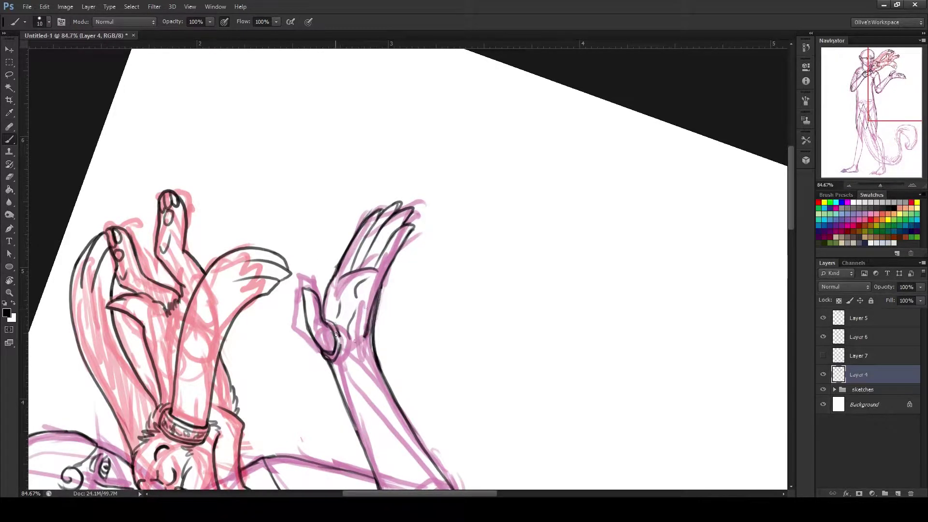
{"action": "left_click_drag", "start_coordinate": [323, 353], "coordinate": [371, 334]}
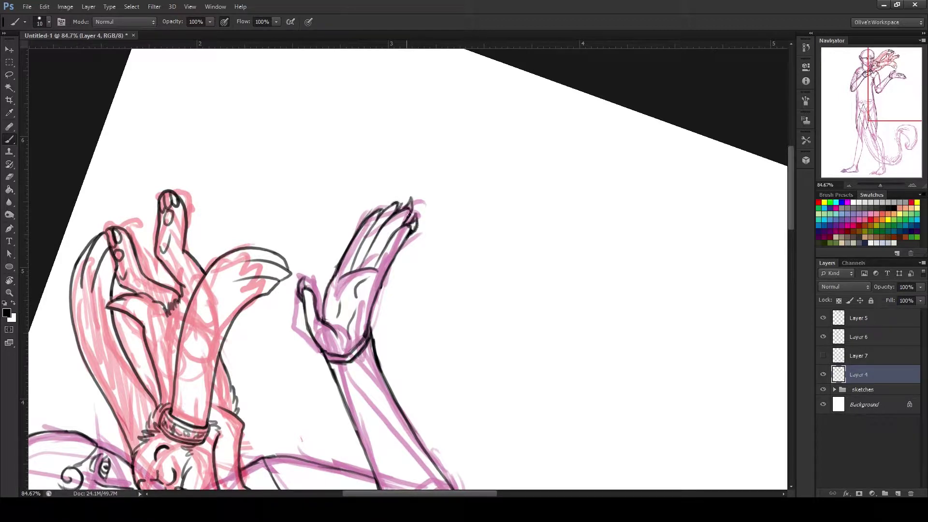
{"action": "mouse_move", "coordinate": [405, 207]}
{"action": "left_mouse_down"}
{"action": "mouse_move", "coordinate": [398, 191]}
{"action": "mouse_move", "coordinate": [375, 223]}
{"action": "left_mouse_up"}
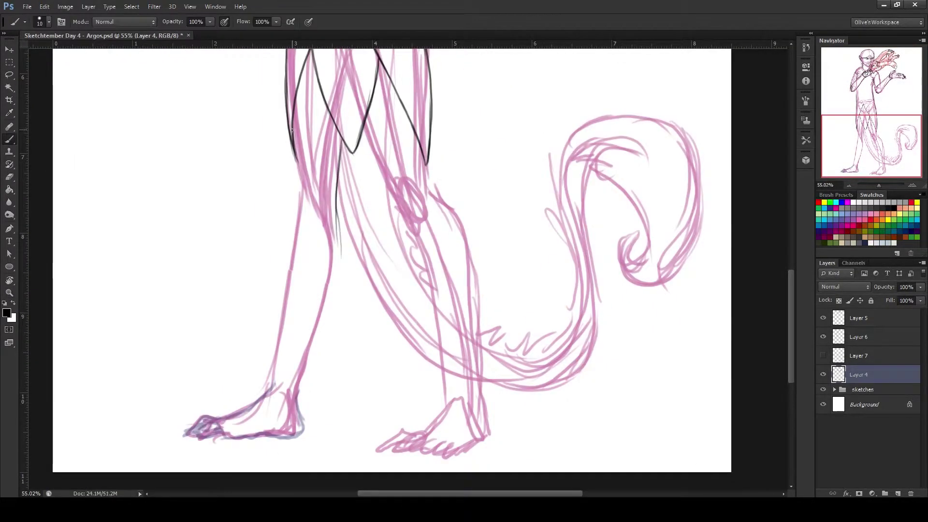
Step: Ink the left leg, redrawing the knee mark and the lower leg line down to the heel
{"action": "mouse_move", "coordinate": [297, 176]}
{"action": "left_mouse_down"}
{"action": "mouse_move", "coordinate": [269, 382]}
{"action": "mouse_move", "coordinate": [315, 432]}
{"action": "mouse_move", "coordinate": [347, 60]}
{"action": "mouse_move", "coordinate": [337, 198]}
{"action": "mouse_move", "coordinate": [309, 199]}
{"action": "left_mouse_up"}
{"action": "key", "text": "ctrl+z"}
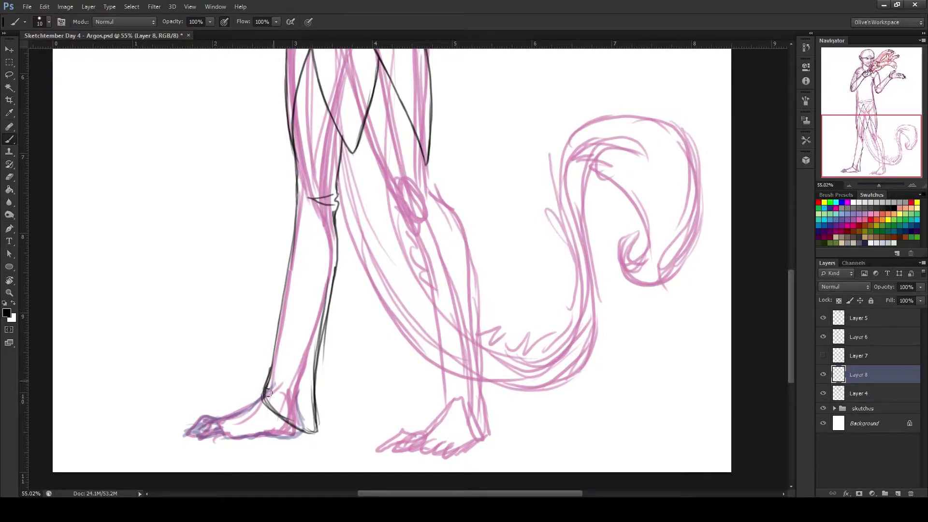
{"action": "left_click_drag", "start_coordinate": [261, 399], "coordinate": [317, 430]}
{"action": "left_click_drag", "start_coordinate": [337, 207], "coordinate": [320, 420]}
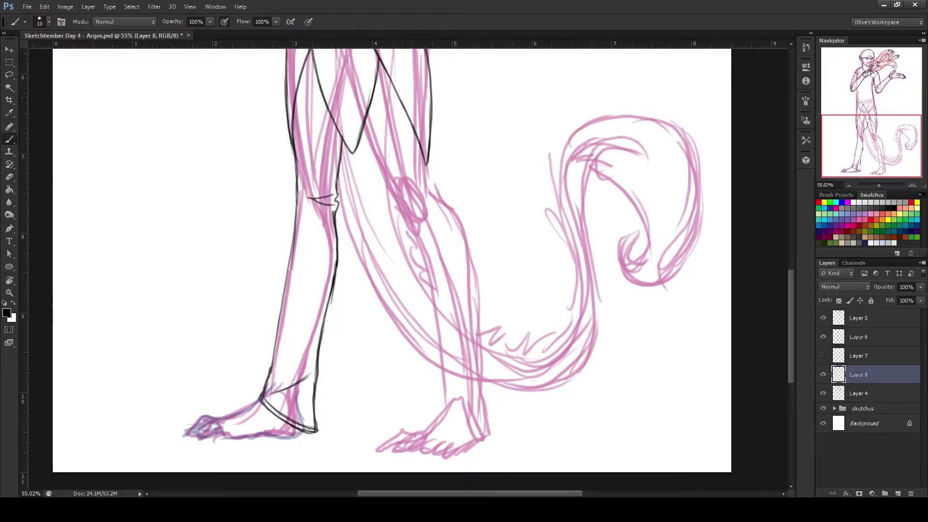
Step: Ink the right leg outline to the ankle, plus the top, sole and toes of the right foot
{"action": "key", "text": "ctrl+0"}
{"action": "scroll", "coordinate": [355, 339], "scroll_direction": "up", "scroll_amount": 3}
{"action": "left_click_drag", "start_coordinate": [491, 172], "coordinate": [556, 421]}
{"action": "mouse_move", "coordinate": [491, 316]}
{"action": "left_mouse_down"}
{"action": "mouse_move", "coordinate": [497, 405]}
{"action": "mouse_move", "coordinate": [556, 421]}
{"action": "left_mouse_up"}
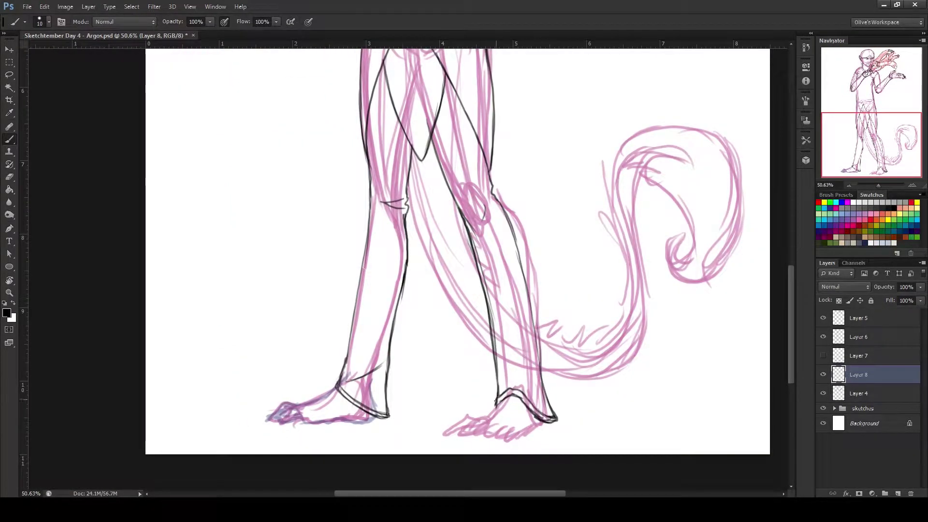
{"action": "left_click_drag", "start_coordinate": [503, 404], "coordinate": [479, 422]}
{"action": "mouse_move", "coordinate": [544, 422]}
{"action": "left_mouse_down"}
{"action": "mouse_move", "coordinate": [473, 444]}
{"action": "mouse_move", "coordinate": [479, 439]}
{"action": "left_mouse_up"}
{"action": "mouse_move", "coordinate": [484, 420]}
{"action": "left_mouse_down"}
{"action": "mouse_move", "coordinate": [465, 441]}
{"action": "mouse_move", "coordinate": [453, 437]}
{"action": "left_mouse_up"}
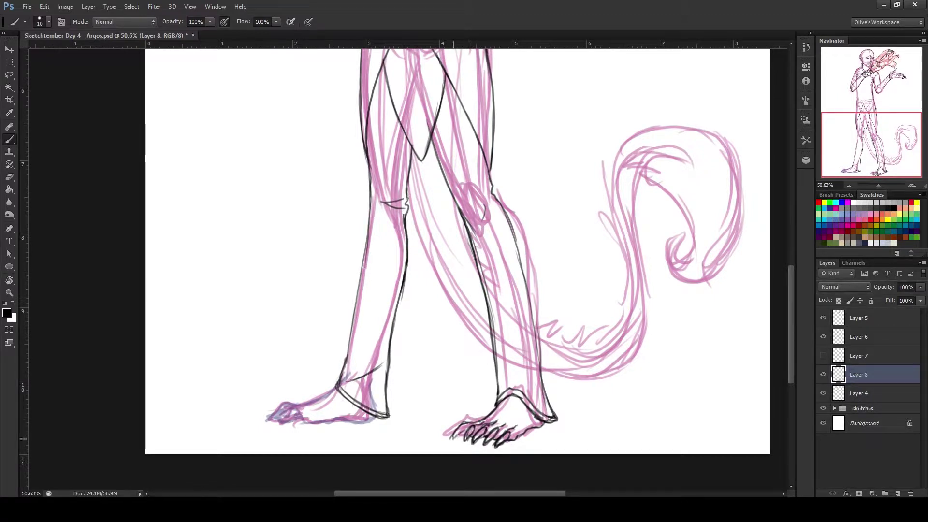
Step: Ink the right leg's outer edge to the heel, then the left foot's top, sole and toes
{"action": "left_click_drag", "start_coordinate": [503, 207], "coordinate": [536, 348]}
{"action": "left_click_drag", "start_coordinate": [525, 267], "coordinate": [547, 401]}
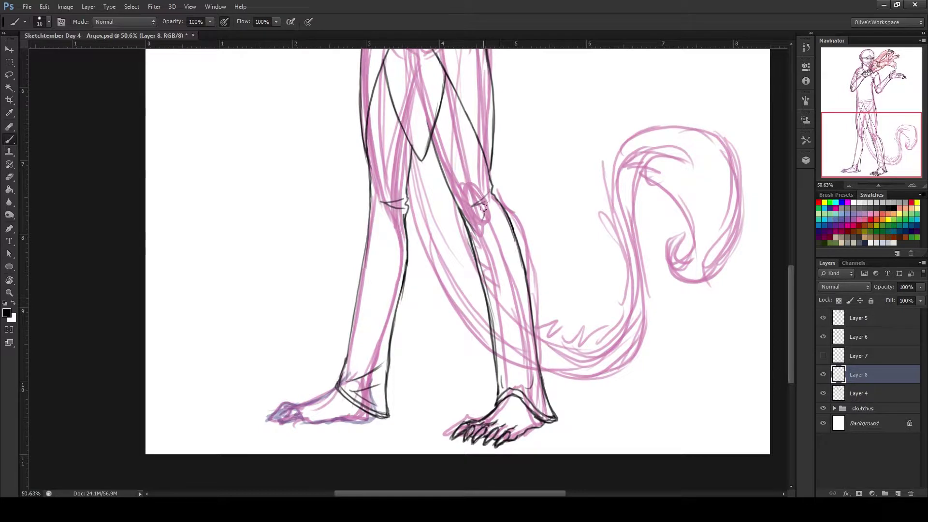
{"action": "scroll", "coordinate": [414, 383], "scroll_direction": "up", "scroll_amount": 3}
{"action": "left_click_drag", "start_coordinate": [393, 316], "coordinate": [473, 278]}
{"action": "mouse_move", "coordinate": [353, 344]}
{"action": "left_mouse_down"}
{"action": "mouse_move", "coordinate": [550, 337]}
{"action": "mouse_move", "coordinate": [445, 291]}
{"action": "mouse_move", "coordinate": [360, 321]}
{"action": "mouse_move", "coordinate": [323, 240]}
{"action": "mouse_move", "coordinate": [369, 382]}
{"action": "left_mouse_up"}
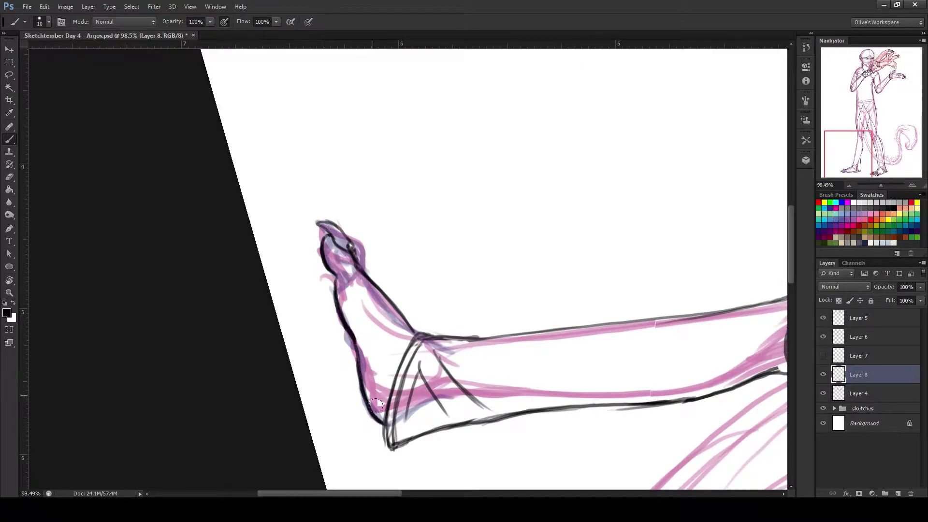
{"action": "key", "text": "ctrl+0"}
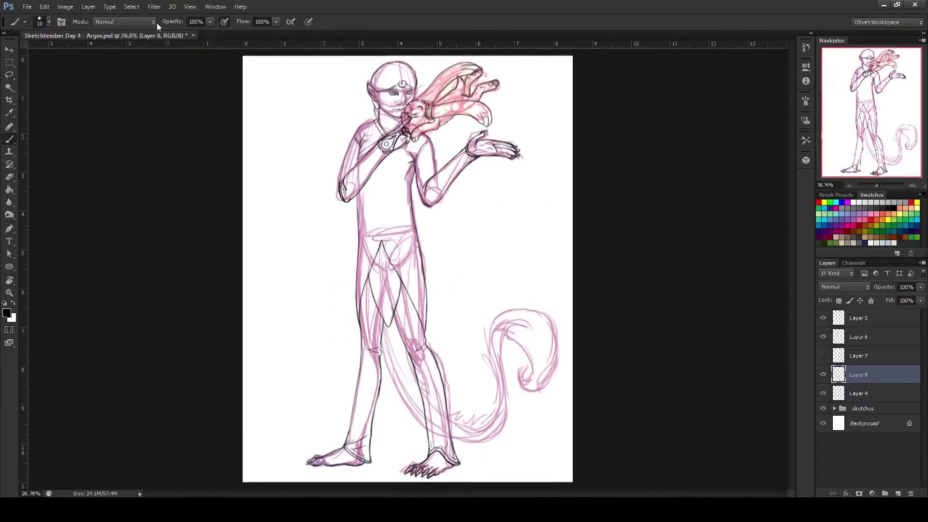
Step: Hide the pink sketch layers and Free Transform the selected leg sliver
{"action": "left_click", "coordinate": [823, 408]}
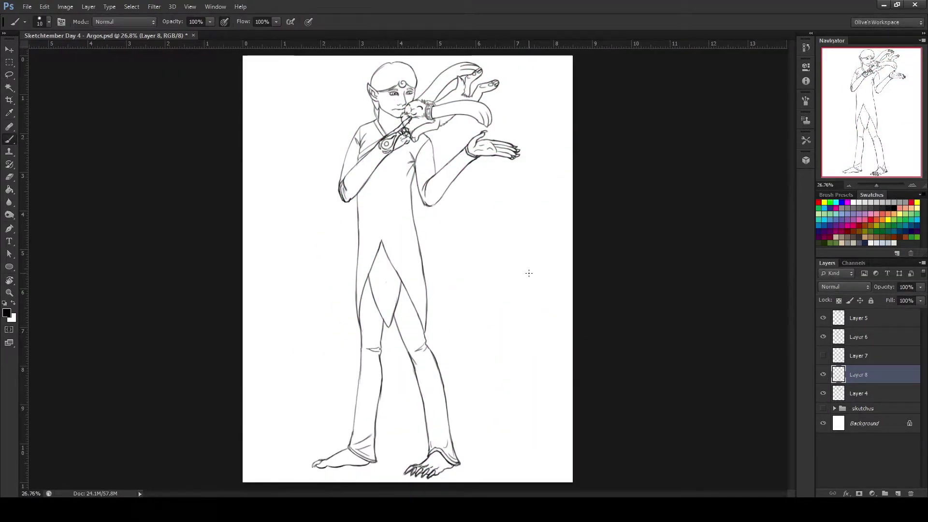
{"action": "key", "text": "ctrl+t"}
{"action": "key", "text": "Return"}
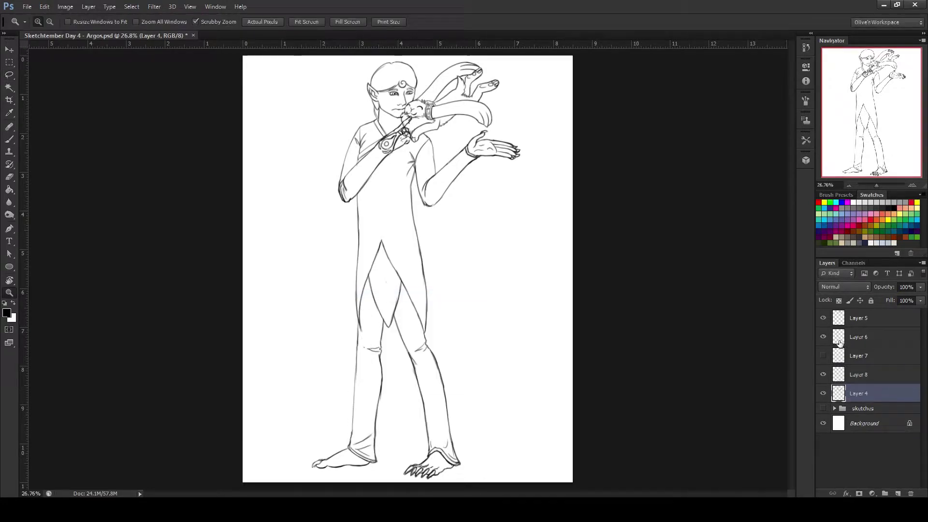
{"action": "key", "text": "alt+bracketright"}
{"action": "key", "text": "alt+bracketright"}
{"action": "scroll", "coordinate": [355, 317], "scroll_direction": "up", "scroll_amount": 3}
{"action": "key", "text": "b"}
Step: Brush parallel trim lines along the inner leg and both edges of the tunic diamond
{"action": "mouse_move", "coordinate": [348, 305]}
{"action": "left_mouse_down"}
{"action": "mouse_move", "coordinate": [403, 123]}
{"action": "mouse_move", "coordinate": [503, 341]}
{"action": "left_mouse_up"}
{"action": "left_click_drag", "start_coordinate": [375, 212], "coordinate": [417, 318]}
{"action": "left_click_drag", "start_coordinate": [446, 224], "coordinate": [420, 326]}
{"action": "left_click_drag", "start_coordinate": [391, 207], "coordinate": [376, 261]}
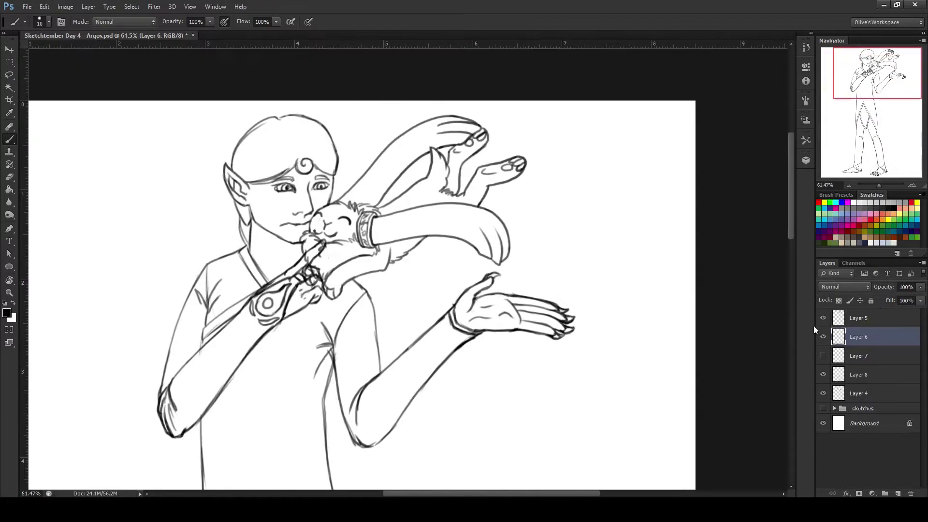
{"action": "key", "text": "l"}
{"action": "key", "text": "b"}
Step: Zoom and pan around the figure to inspect the lineart
{"action": "scroll", "coordinate": [335, 237], "scroll_direction": "up", "scroll_amount": 5}
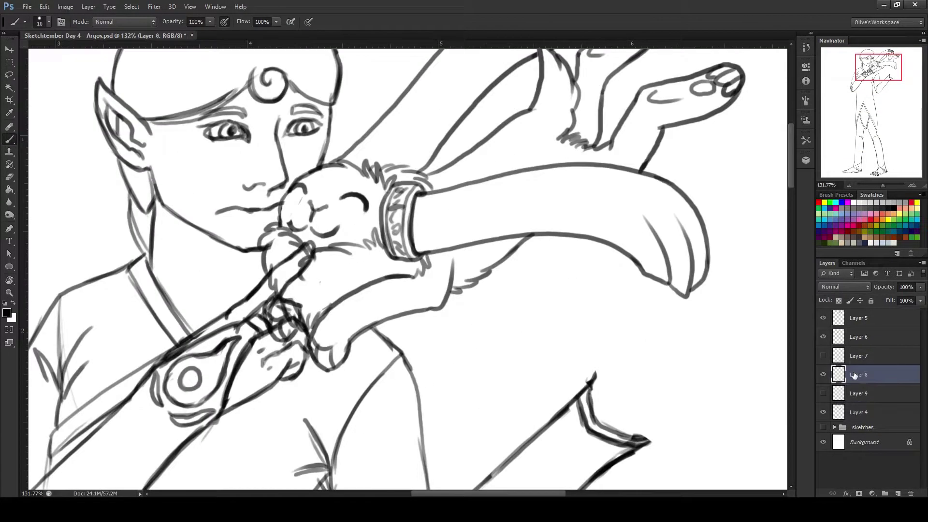
{"action": "key", "text": "alt+bracketright"}
{"action": "key", "text": "alt+bracketright"}
{"action": "key", "text": "alt+bracketright"}
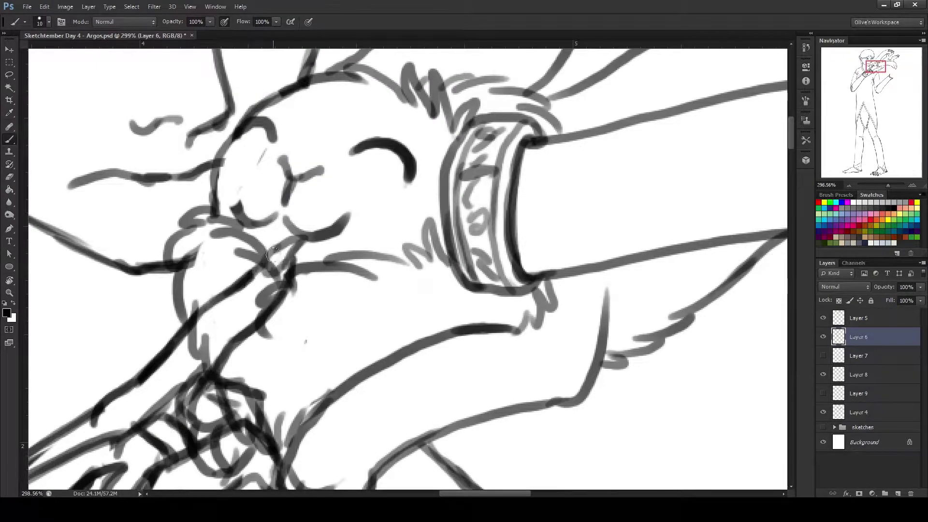
{"action": "key", "text": "alt+bracketright"}
{"action": "key", "text": "ctrl+0"}
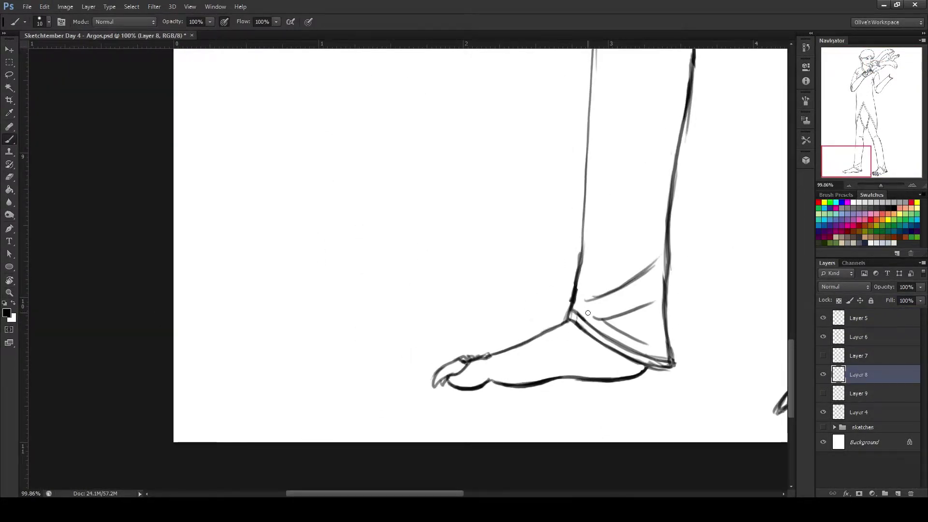
{"action": "scroll", "coordinate": [588, 314], "scroll_direction": "up", "scroll_amount": 5}
{"action": "scroll", "coordinate": [564, 232], "scroll_direction": "down", "scroll_amount": 2}
{"action": "scroll", "coordinate": [564, 233], "scroll_direction": "right", "scroll_amount": 3}
{"action": "scroll", "coordinate": [484, 204], "scroll_direction": "right", "scroll_amount": 2}
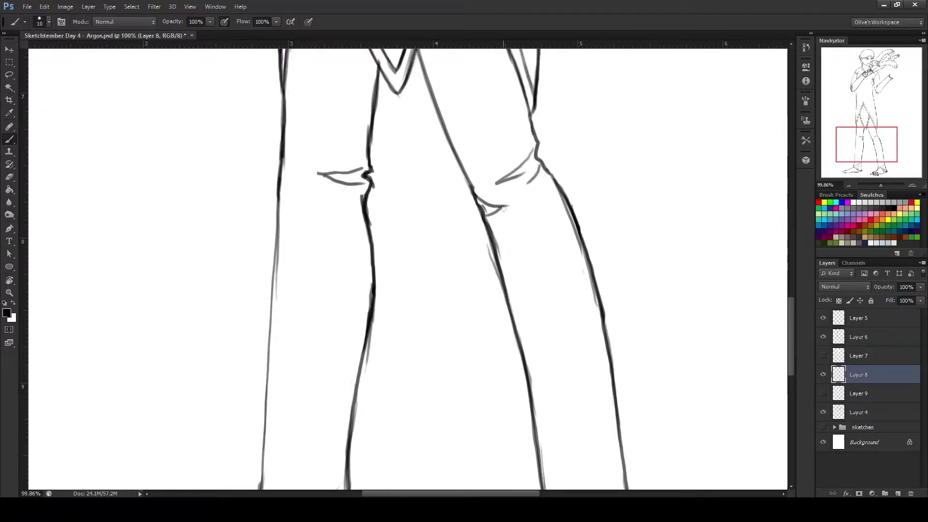
{"action": "scroll", "coordinate": [482, 203], "scroll_direction": "down", "scroll_amount": 10}
Step: Add two more strokes, fit the whole document in view, and select the head-lines layer
{"action": "left_click_drag", "start_coordinate": [482, 203], "coordinate": [460, 118]}
{"action": "left_click_drag", "start_coordinate": [347, 248], "coordinate": [359, 299]}
{"action": "key", "text": "ctrl+0"}
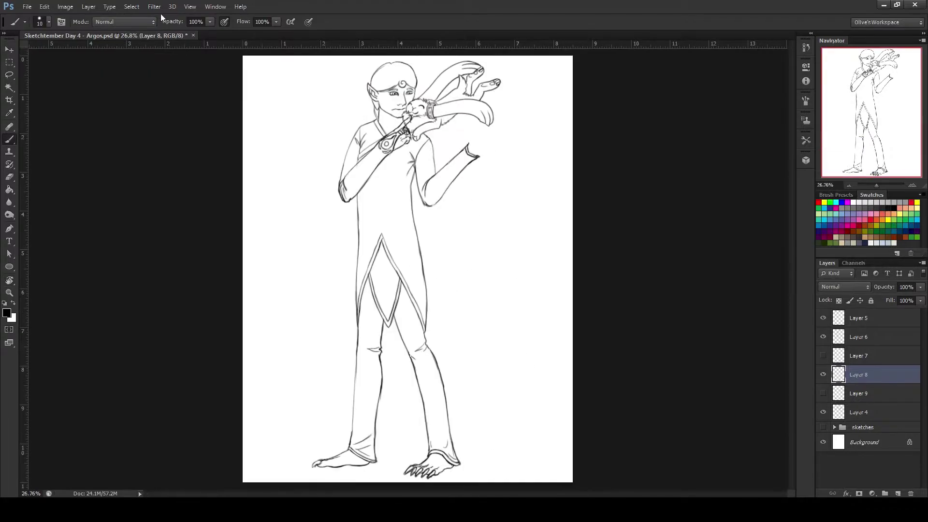
{"action": "left_click", "coordinate": [859, 412]}
{"action": "scroll", "coordinate": [397, 96], "scroll_direction": "up", "scroll_amount": 5, "text": "alt"}
Step: Redraw the neck line, then sketch hair wisps above the ear on a new layer
{"action": "left_click_drag", "start_coordinate": [334, 281], "coordinate": [330, 358]}
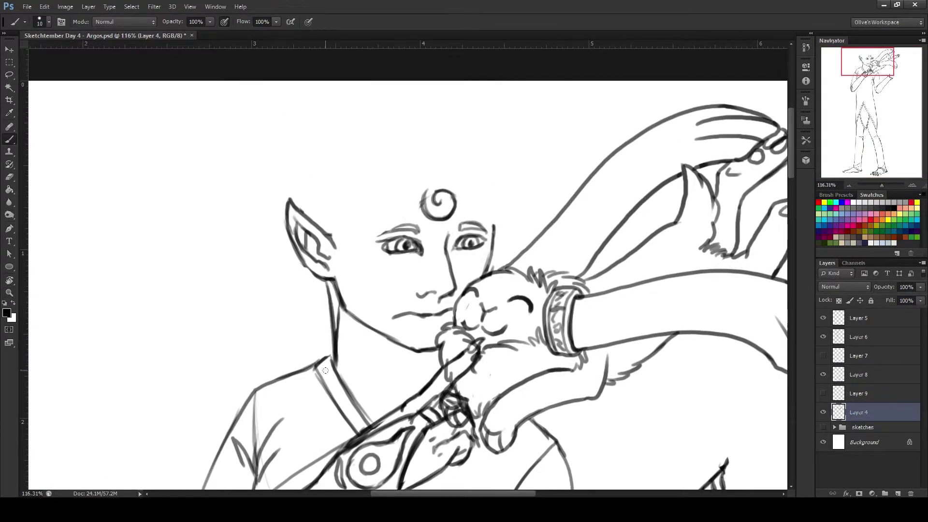
{"action": "left_click_drag", "start_coordinate": [401, 233], "coordinate": [450, 293]}
{"action": "left_click", "coordinate": [898, 494]}
{"action": "left_click_drag", "start_coordinate": [322, 191], "coordinate": [389, 271]}
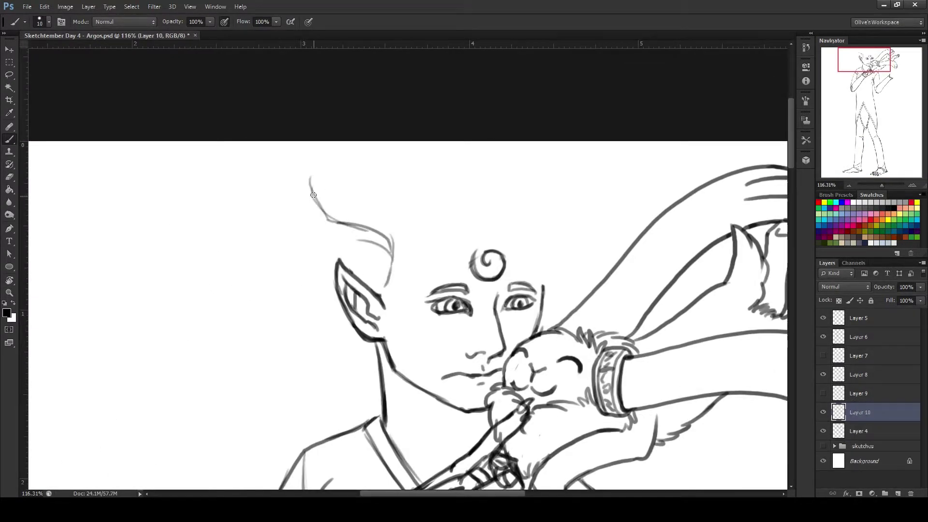
{"action": "left_click_drag", "start_coordinate": [265, 176], "coordinate": [338, 258]}
{"action": "left_click_drag", "start_coordinate": [321, 191], "coordinate": [356, 232]}
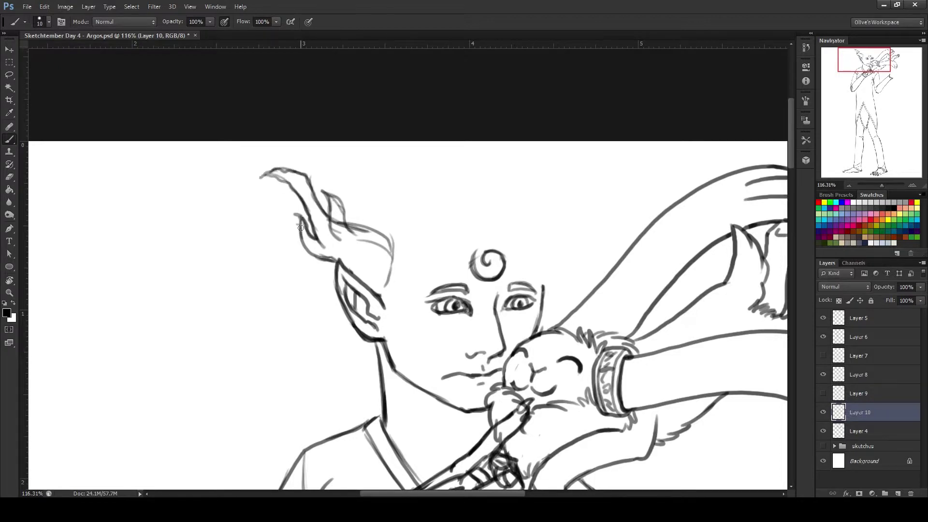
Step: Make the middle strand wavy, extend the left strand, and rotate and narrow the tuft
{"action": "key", "text": "ctrl+z"}
{"action": "left_click_drag", "start_coordinate": [302, 216], "coordinate": [334, 263]}
{"action": "left_click_drag", "start_coordinate": [319, 191], "coordinate": [354, 224]}
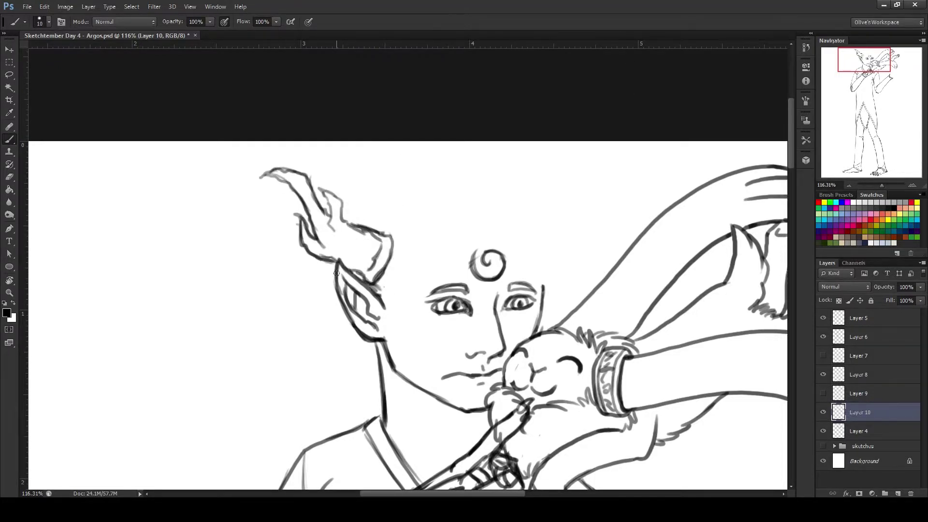
{"action": "key", "text": "ctrl+t"}
{"action": "left_click_drag", "start_coordinate": [382, 145], "coordinate": [370, 210]}
{"action": "left_click_drag", "start_coordinate": [283, 155], "coordinate": [290, 158]}
{"action": "key", "text": "Return"}
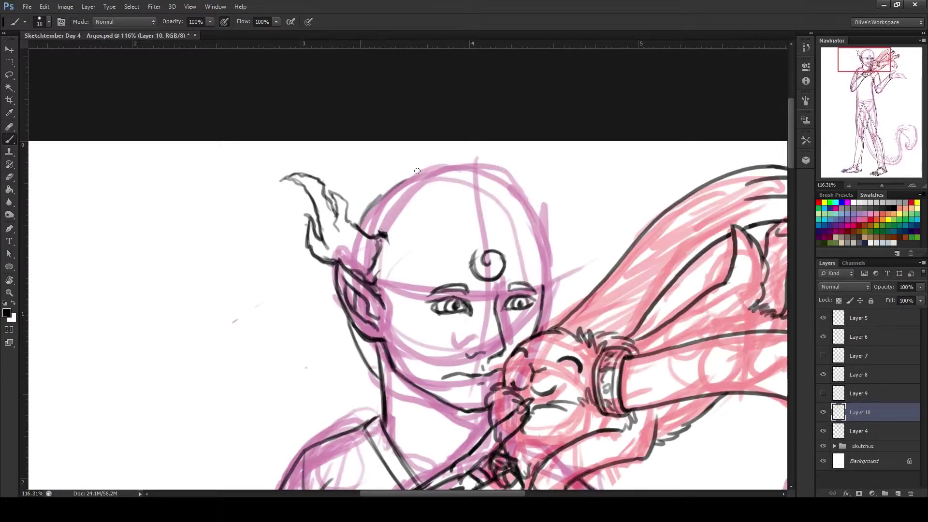
Step: Sweep hair strands across the forehead and ink the line down the side of the neck
{"action": "left_click_drag", "start_coordinate": [457, 166], "coordinate": [368, 222]}
{"action": "left_click_drag", "start_coordinate": [435, 187], "coordinate": [367, 275]}
{"action": "left_click_drag", "start_coordinate": [474, 254], "coordinate": [432, 281]}
{"action": "left_click_drag", "start_coordinate": [469, 255], "coordinate": [393, 308]}
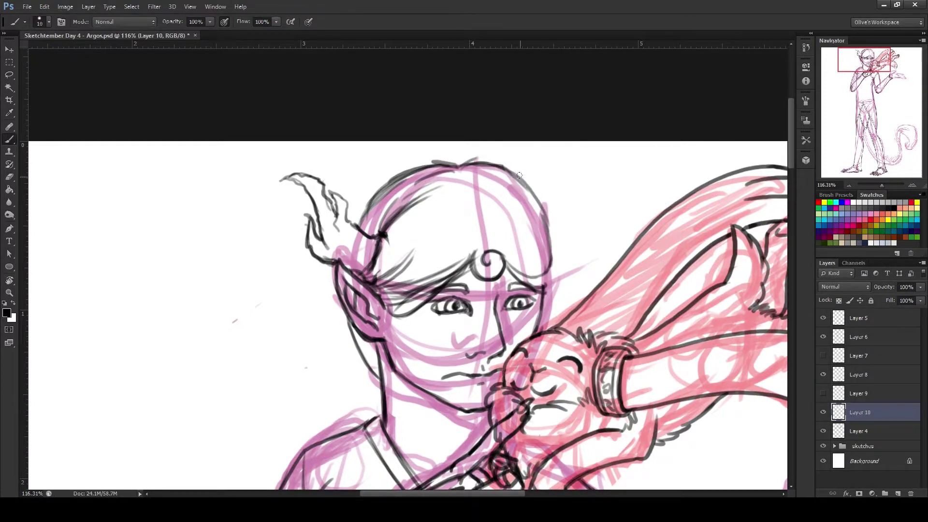
{"action": "scroll", "coordinate": [518, 175], "scroll_direction": "up", "scroll_amount": 1}
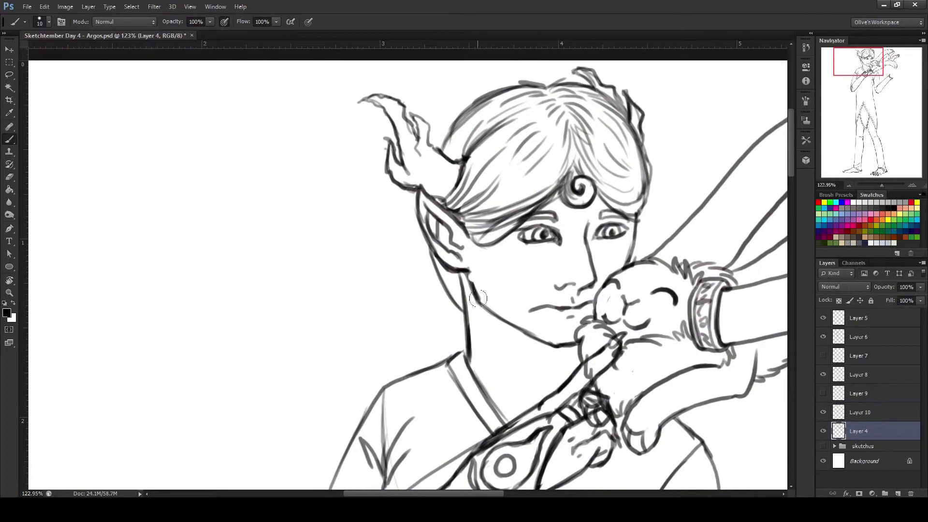
{"action": "left_click_drag", "start_coordinate": [472, 277], "coordinate": [515, 400]}
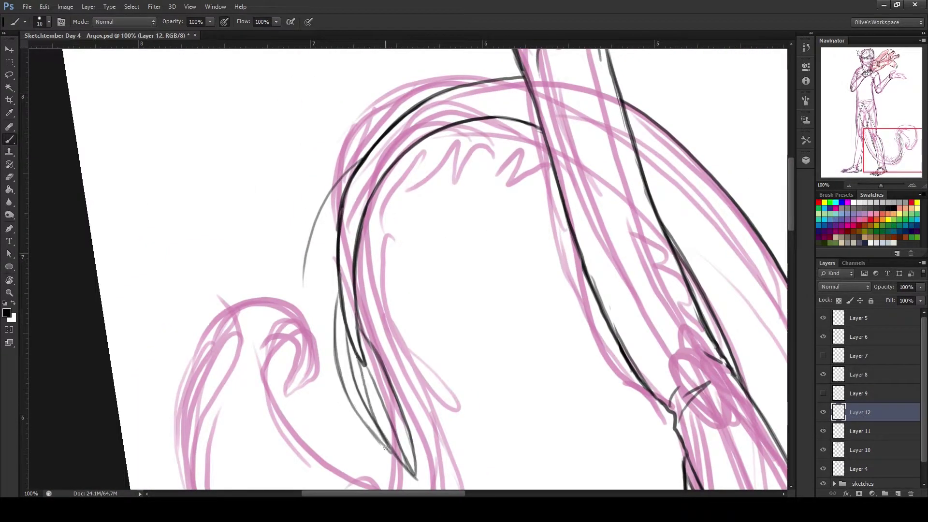
Step: Undo the stray grey stroke and ink the tail's long left curve and right edge
{"action": "key", "text": "ctrl+z"}
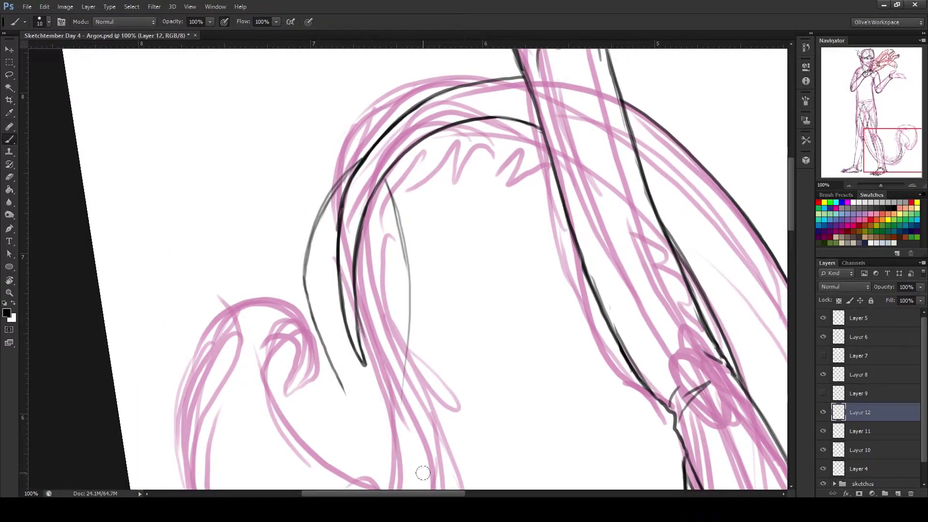
{"action": "left_click_drag", "start_coordinate": [360, 159], "coordinate": [399, 472]}
{"action": "left_click_drag", "start_coordinate": [387, 178], "coordinate": [398, 450]}
{"action": "left_click_drag", "start_coordinate": [329, 237], "coordinate": [305, 290]}
Step: Hatch the tail's left curve down to the tip and fill its right part with hatching
{"action": "mouse_move", "coordinate": [339, 184]}
{"action": "left_mouse_down"}
{"action": "mouse_move", "coordinate": [312, 299]}
{"action": "mouse_move", "coordinate": [360, 416]}
{"action": "left_mouse_up"}
{"action": "left_click_drag", "start_coordinate": [348, 164], "coordinate": [358, 425]}
{"action": "left_click_drag", "start_coordinate": [368, 358], "coordinate": [399, 474]}
{"action": "left_click_drag", "start_coordinate": [387, 416], "coordinate": [352, 322]}
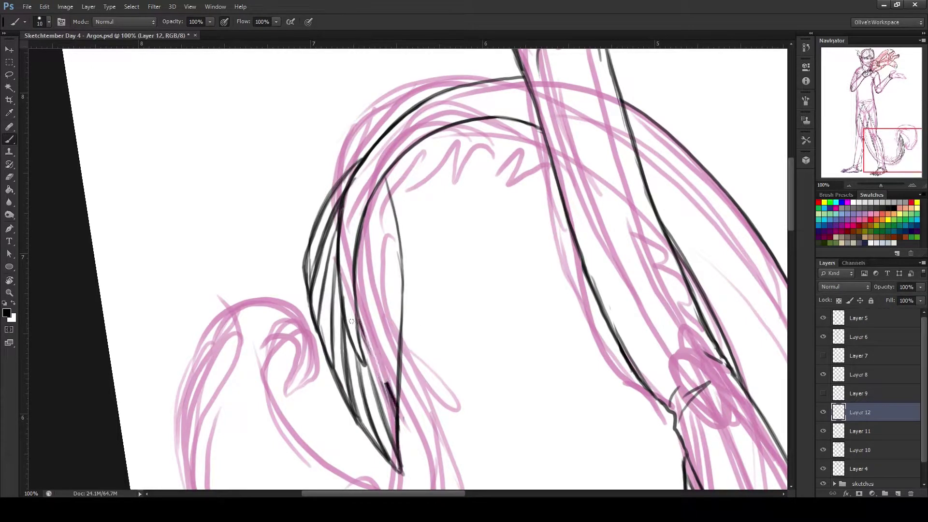
{"action": "left_click_drag", "start_coordinate": [383, 179], "coordinate": [402, 312]}
{"action": "left_click_drag", "start_coordinate": [370, 218], "coordinate": [397, 338]}
{"action": "left_click_drag", "start_coordinate": [360, 254], "coordinate": [399, 381]}
{"action": "left_click_drag", "start_coordinate": [358, 285], "coordinate": [394, 411]}
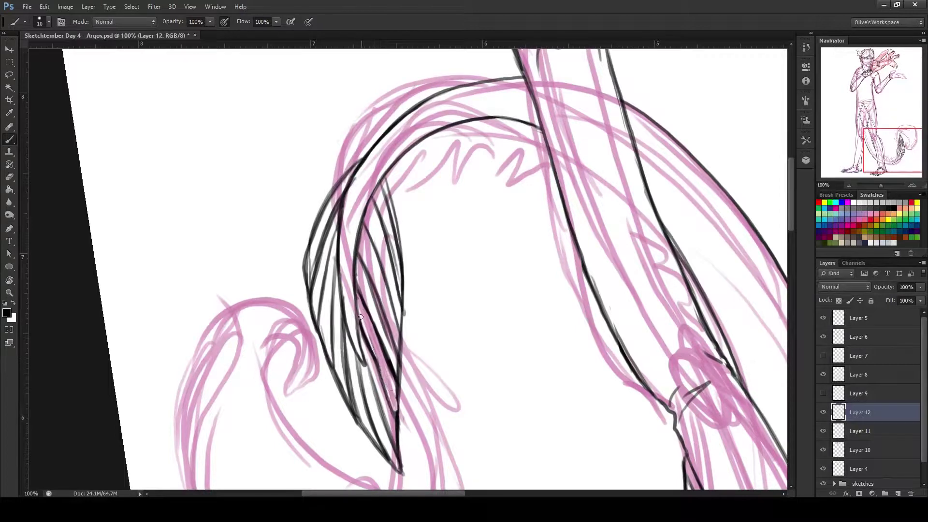
Step: Reshape the tail tip's outer stroke and redraw dark inner tail strokes, then fit the page
{"action": "left_click_drag", "start_coordinate": [396, 204], "coordinate": [411, 323]}
{"action": "key", "text": "ctrl+t"}
{"action": "left_click_drag", "start_coordinate": [409, 208], "coordinate": [421, 208]}
{"action": "key", "text": "Return"}
{"action": "key", "text": "ctrl+z"}
{"action": "key", "text": "ctrl+z"}
{"action": "left_click_drag", "start_coordinate": [459, 175], "coordinate": [438, 302]}
{"action": "mouse_move", "coordinate": [465, 183]}
{"action": "left_mouse_down"}
{"action": "mouse_move", "coordinate": [476, 283]}
{"action": "mouse_move", "coordinate": [464, 346]}
{"action": "left_mouse_up"}
{"action": "key", "text": "ctrl+0"}
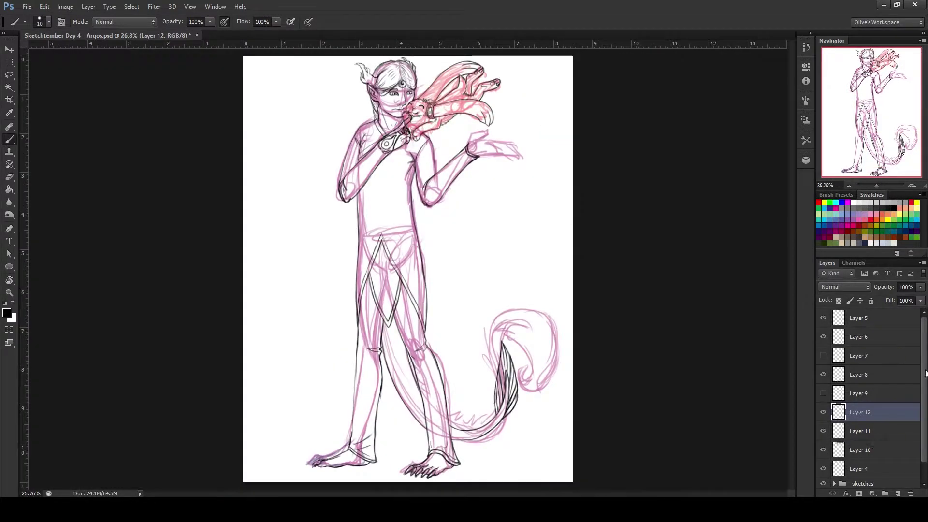
Step: Warp the tail, merge its strokes into the lineart layer, and rotate it to a new angle
{"action": "key", "text": "ctrl+t"}
{"action": "key", "text": "Return"}
{"action": "right_click", "coordinate": [861, 392]}
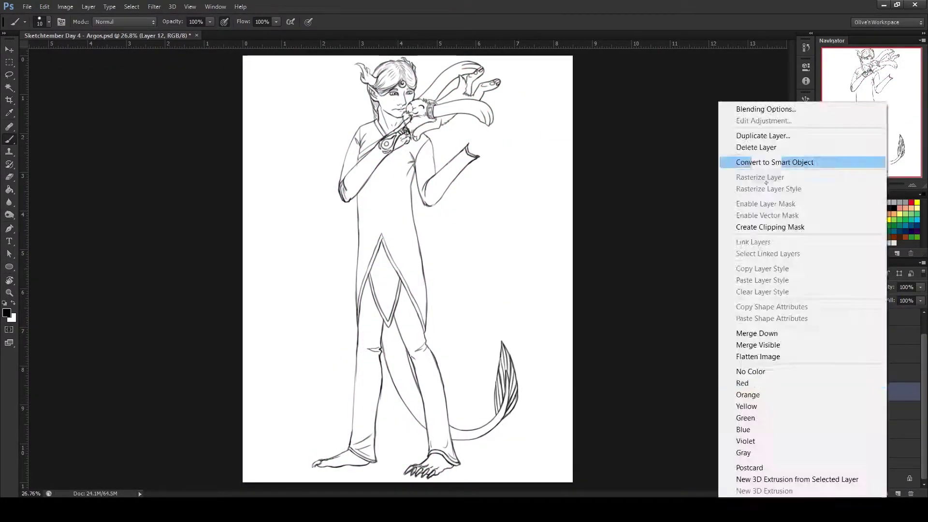
{"action": "left_click", "coordinate": [754, 333]}
{"action": "key", "text": "ctrl+t"}
{"action": "mouse_move", "coordinate": [479, 454]}
{"action": "left_mouse_down"}
{"action": "mouse_move", "coordinate": [512, 386]}
{"action": "mouse_move", "coordinate": [374, 430]}
{"action": "left_mouse_up"}
{"action": "key", "text": "Return"}
Step: Fit the upright page in view, hide the Layer 9 sketch, and group, duplicate and merge layers
{"action": "left_click_drag", "start_coordinate": [345, 299], "coordinate": [435, 338]}
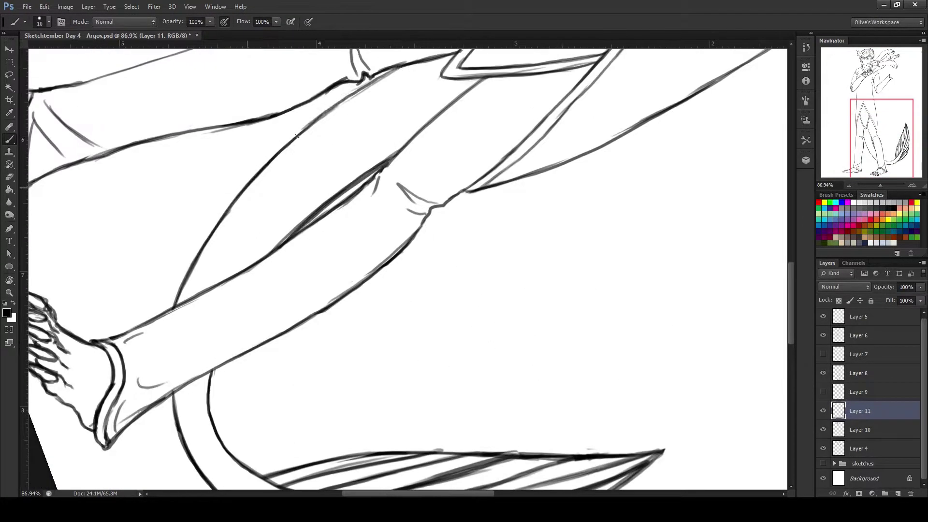
{"action": "key", "text": "ctrl+0"}
{"action": "left_click", "coordinate": [824, 392]}
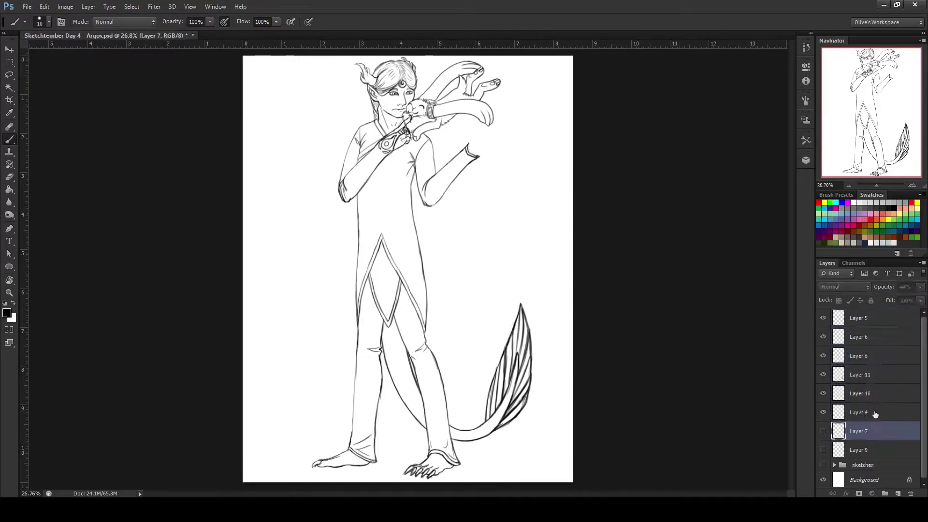
{"action": "key", "text": "ctrl+g"}
{"action": "key", "text": "ctrl+j"}
{"action": "key", "text": "ctrl+e"}
Step: Zoom in on the face and sketch a hand at the empty wrist on Layer 6
{"action": "key", "text": "z"}
{"action": "left_click", "coordinate": [554, 151]}
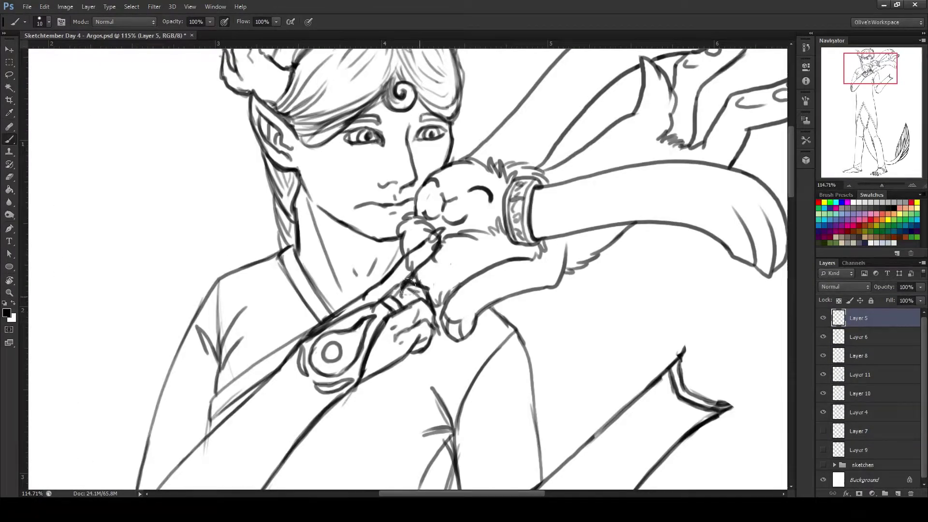
{"action": "key", "text": "alt+bracketleft"}
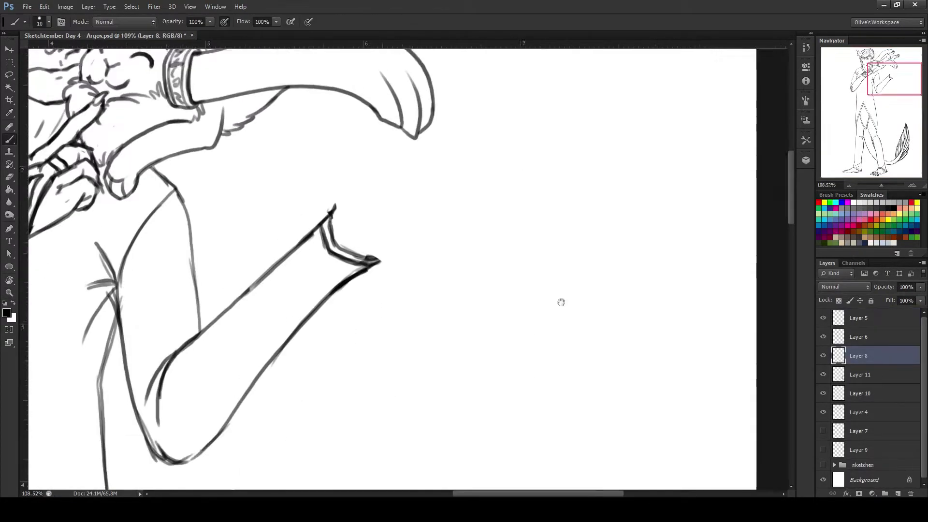
{"action": "left_click_drag", "start_coordinate": [483, 203], "coordinate": [455, 271]}
Step: Sketch the open hand's outstretched fingers in magenta beneath the creature's tail
{"action": "left_click_drag", "start_coordinate": [512, 179], "coordinate": [483, 222]}
{"action": "left_click_drag", "start_coordinate": [612, 237], "coordinate": [492, 316]}
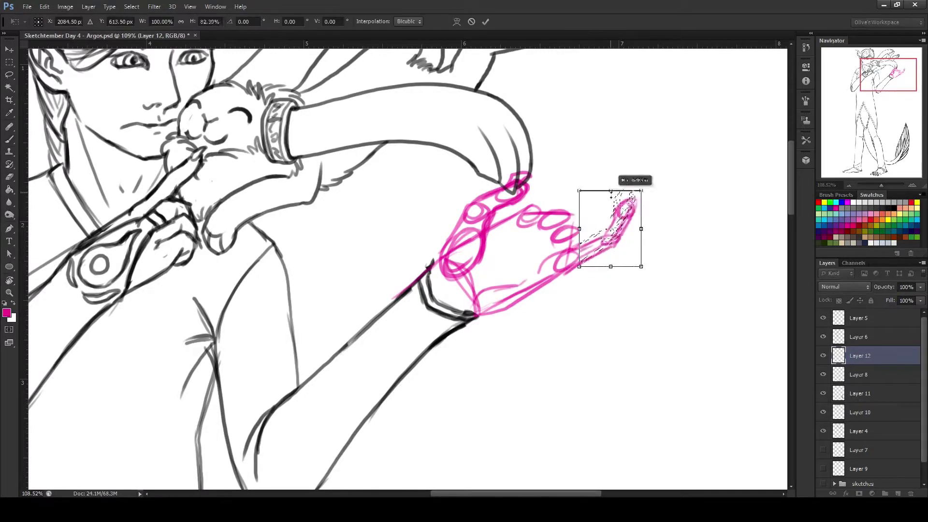
{"action": "mouse_move", "coordinate": [566, 157]}
{"action": "left_mouse_down"}
{"action": "mouse_move", "coordinate": [626, 144]}
{"action": "mouse_move", "coordinate": [609, 242]}
{"action": "left_mouse_up"}
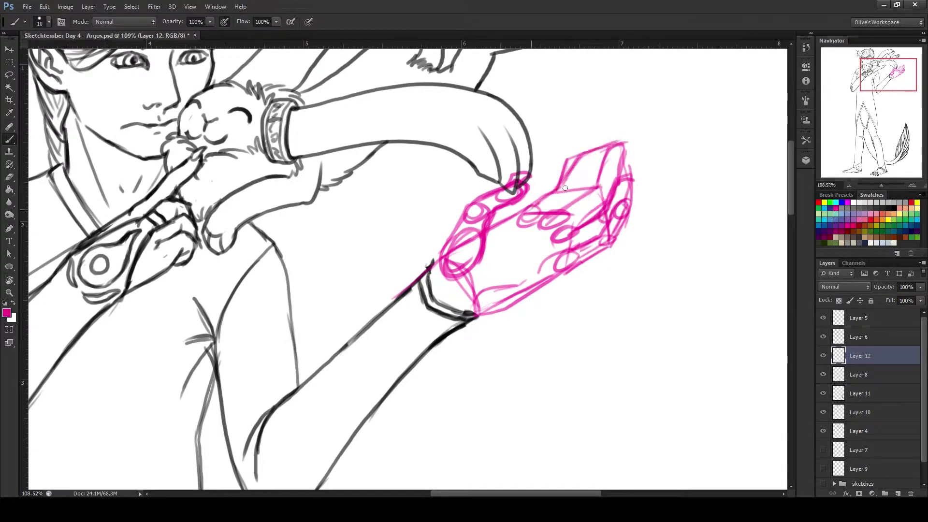
{"action": "left_click_drag", "start_coordinate": [561, 193], "coordinate": [624, 144]}
{"action": "left_click_drag", "start_coordinate": [581, 223], "coordinate": [650, 199]}
{"action": "left_click_drag", "start_coordinate": [643, 203], "coordinate": [600, 247]}
{"action": "left_click_drag", "start_coordinate": [597, 189], "coordinate": [653, 153]}
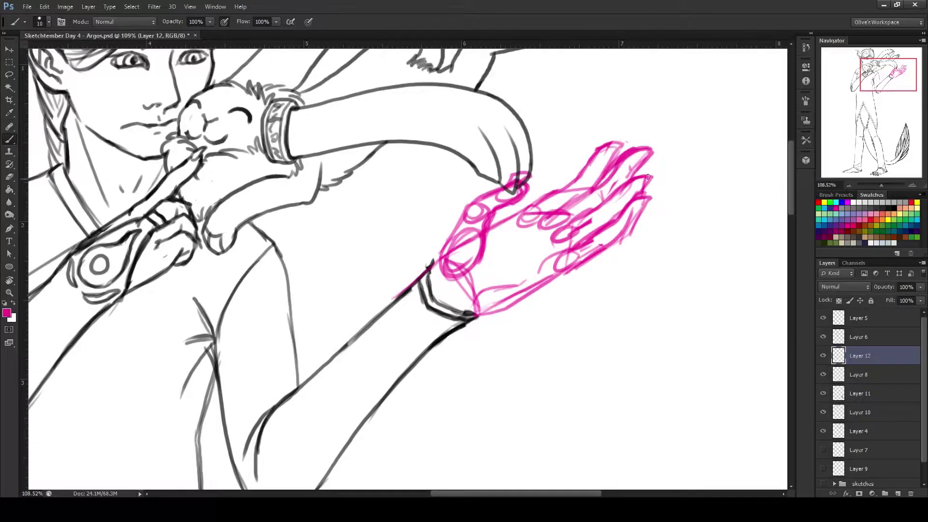
{"action": "left_click_drag", "start_coordinate": [634, 213], "coordinate": [569, 257]}
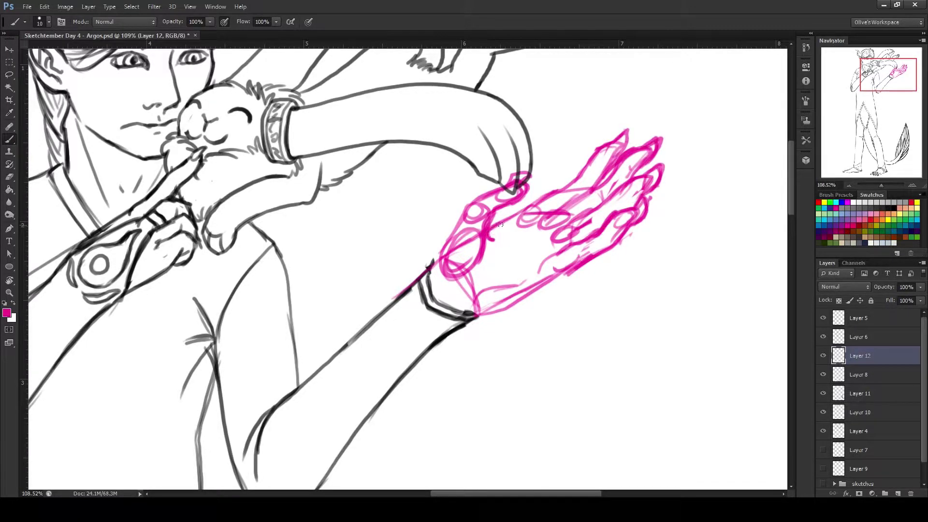
Step: Rotate the hand sketch upward around the wrist and shift it slightly left
{"action": "key", "text": "ctrl+t"}
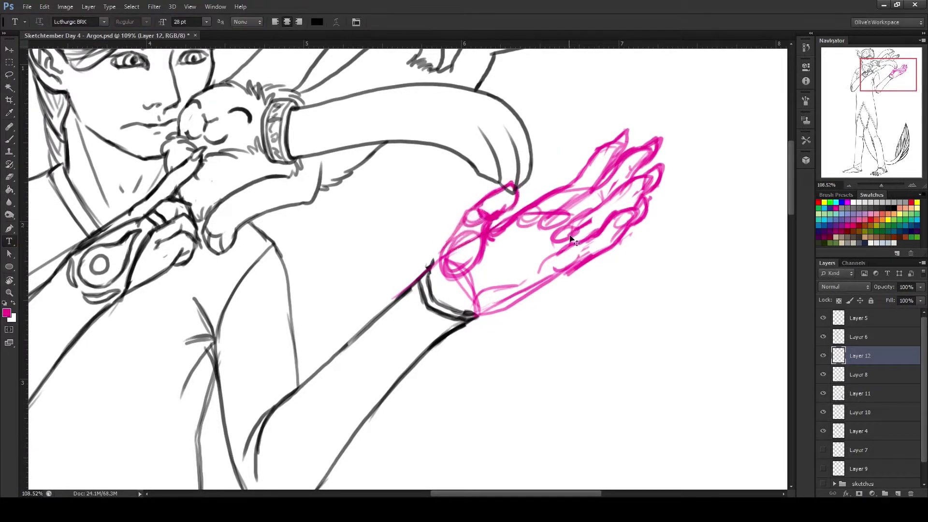
{"action": "left_click_drag", "start_coordinate": [667, 155], "coordinate": [648, 135]}
{"action": "key", "text": "Return"}
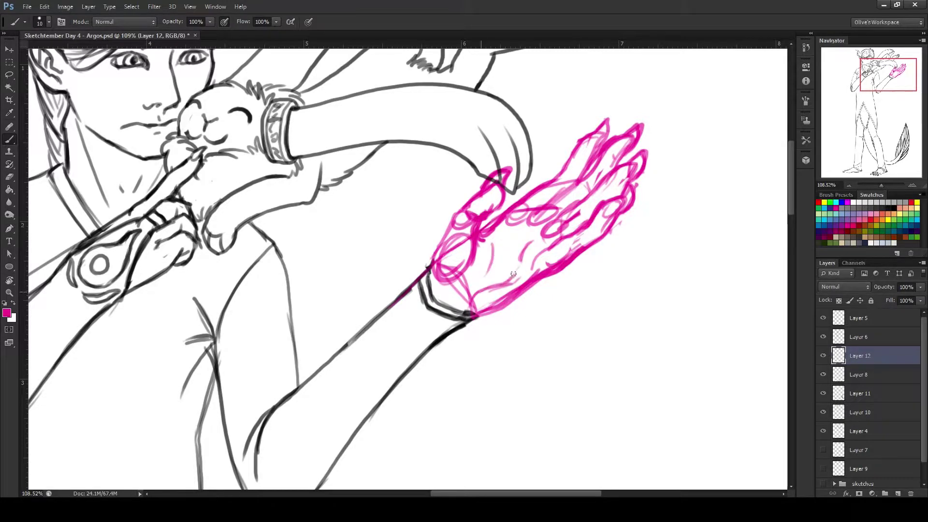
{"action": "key", "text": "ctrl+t"}
{"action": "left_click_drag", "start_coordinate": [672, 159], "coordinate": [662, 136]}
{"action": "key", "text": "Return"}
Step: Lower the hand sketch layer to 60% opacity and reset the colour to black
{"action": "left_click", "coordinate": [906, 287]}
{"action": "type", "text": "60"}
{"action": "key", "text": "Return"}
{"action": "key", "text": "Return"}
{"action": "key", "text": "ctrl+bracketleft"}
{"action": "key", "text": "d"}
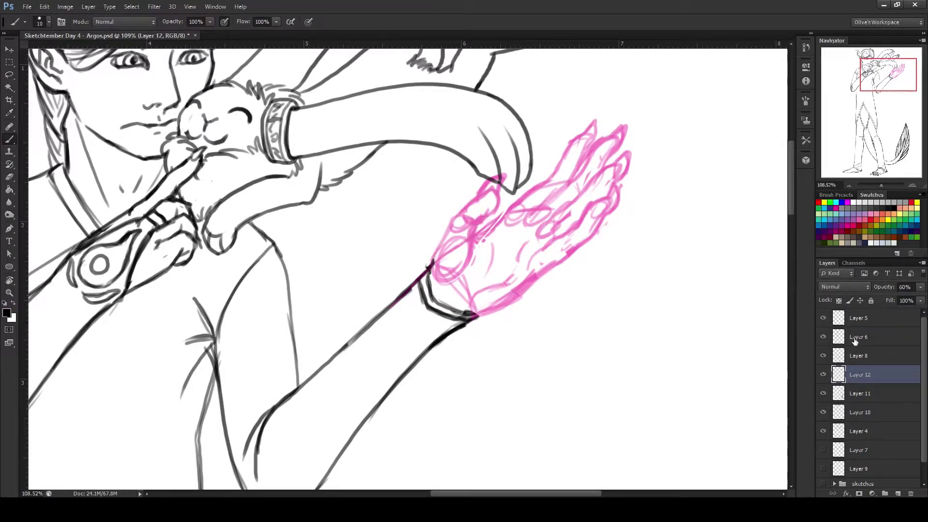
Step: Ink the hand in black on Layer 8 and hide the pink sketch on Layer 12
{"action": "left_click", "coordinate": [856, 356]}
{"action": "left_click_drag", "start_coordinate": [435, 265], "coordinate": [465, 263]}
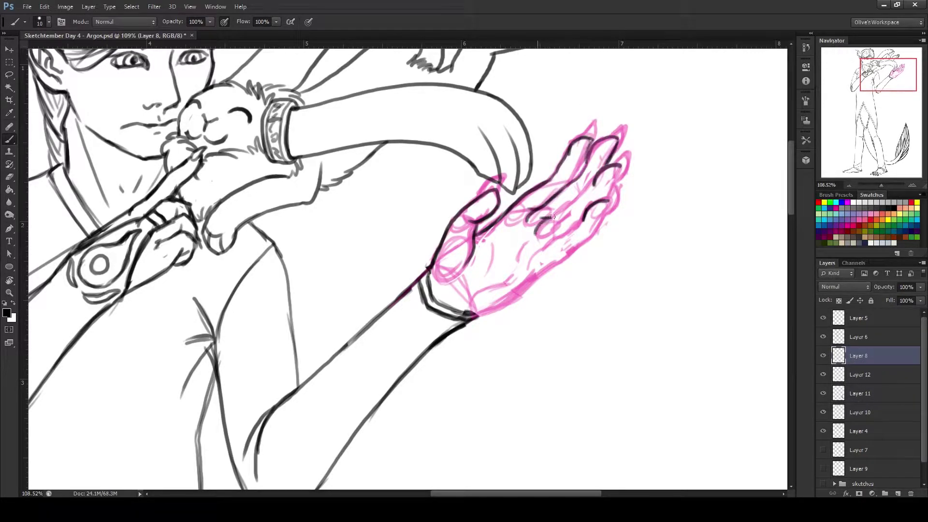
{"action": "key", "text": "ctrl+z"}
{"action": "left_click_drag", "start_coordinate": [600, 209], "coordinate": [522, 279]}
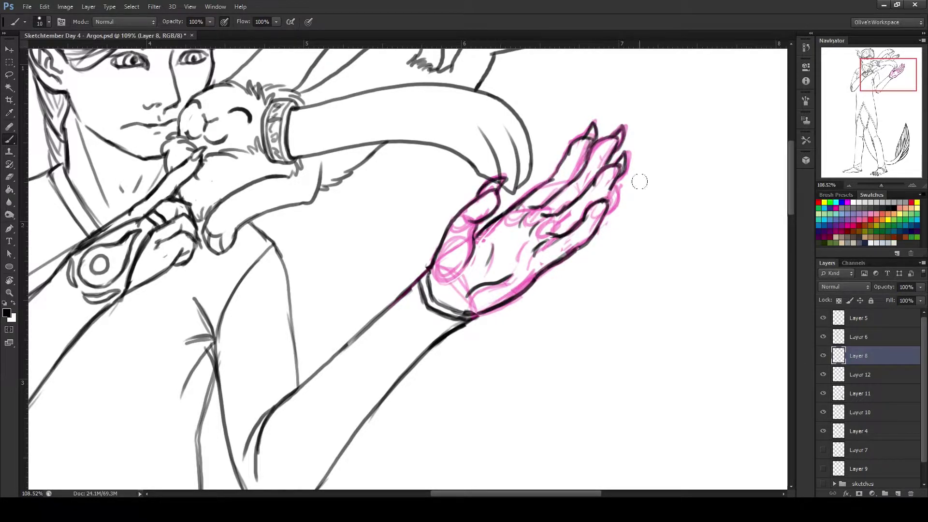
{"action": "left_click", "coordinate": [823, 375]}
{"action": "left_click_drag", "start_coordinate": [595, 137], "coordinate": [576, 177]}
{"action": "key", "text": "ctrl+0"}
{"action": "scroll", "coordinate": [400, 212], "scroll_direction": "up", "scroll_amount": 5}
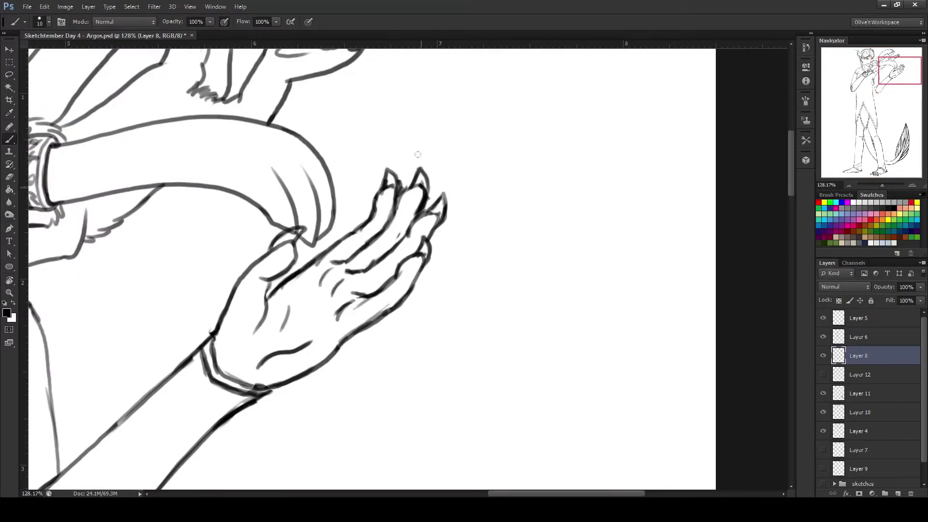
{"action": "left_click_drag", "start_coordinate": [417, 174], "coordinate": [576, 185]}
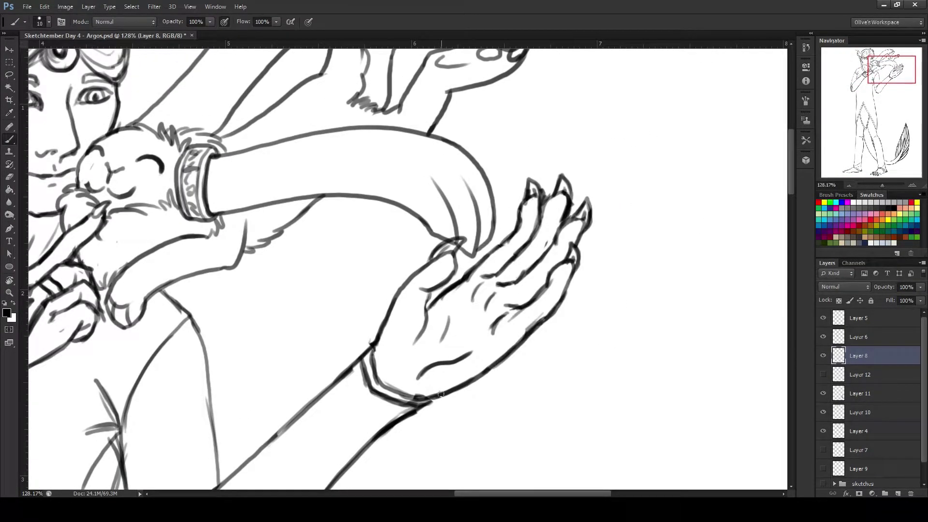
Step: Group the lineart layers, briefly hiding the creature and arm to check it
{"action": "key", "text": "ctrl+0"}
{"action": "scroll", "coordinate": [303, 282], "scroll_direction": "up", "scroll_amount": 4}
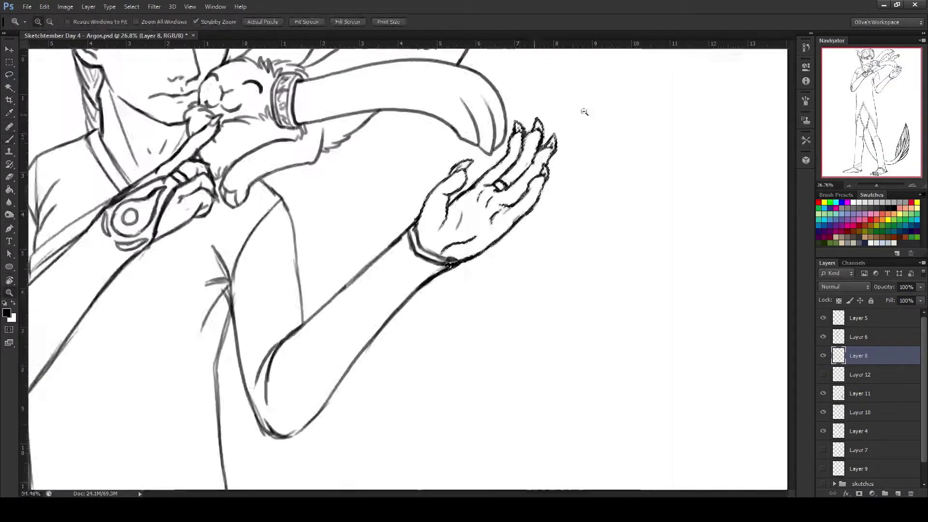
{"action": "key", "text": "ctrl+0"}
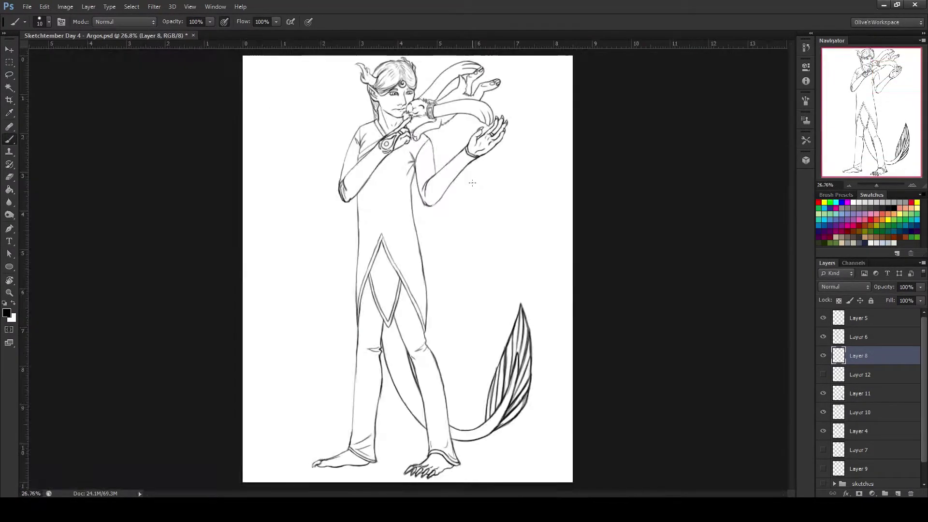
{"action": "scroll", "coordinate": [346, 161], "scroll_direction": "up", "scroll_amount": 5}
{"action": "left_click_drag", "start_coordinate": [497, 126], "coordinate": [385, 262]}
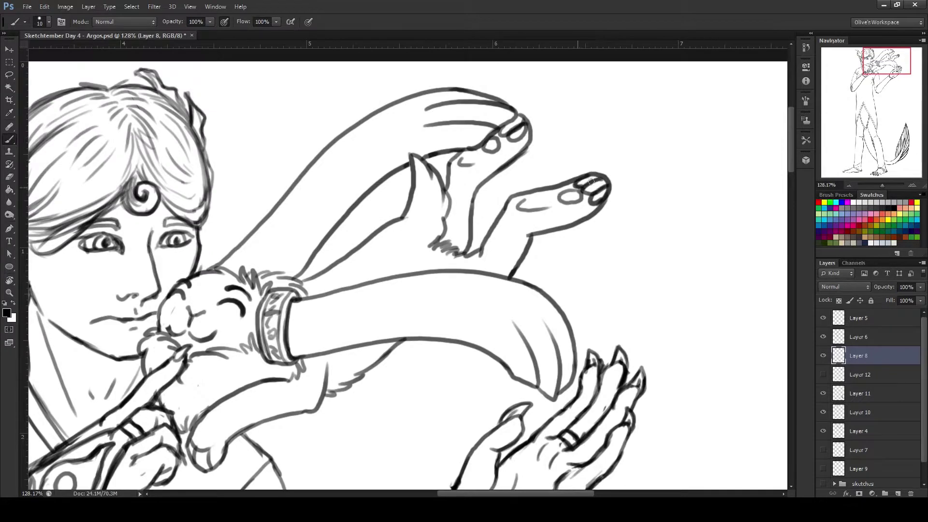
{"action": "left_click", "coordinate": [859, 318]}
{"action": "left_click", "coordinate": [859, 431], "text": "shift"}
{"action": "key", "text": "ctrl+g"}
{"action": "left_click", "coordinate": [824, 329]}
{"action": "key", "text": "ctrl+0"}
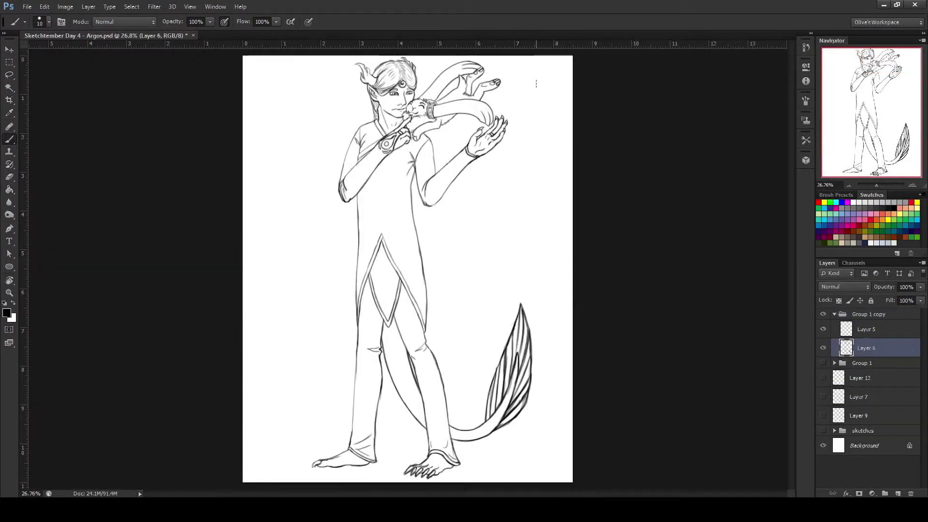
Step: Touch up the right eye and eyebrow, undoing two unwanted strokes
{"action": "key", "text": "ctrl+t"}
{"action": "left_click", "coordinate": [486, 21]}
{"action": "scroll", "coordinate": [451, 72], "scroll_direction": "up", "scroll_amount": 5}
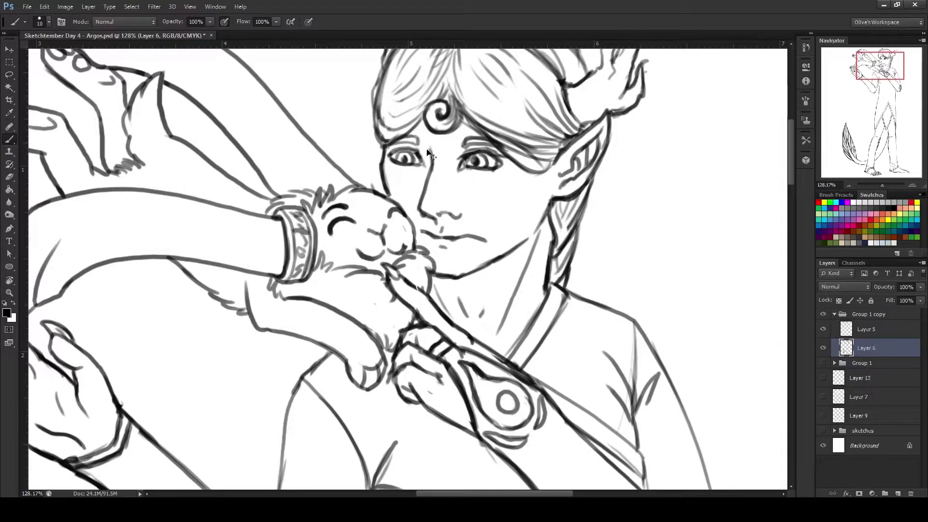
{"action": "left_click_drag", "start_coordinate": [457, 145], "coordinate": [498, 154]}
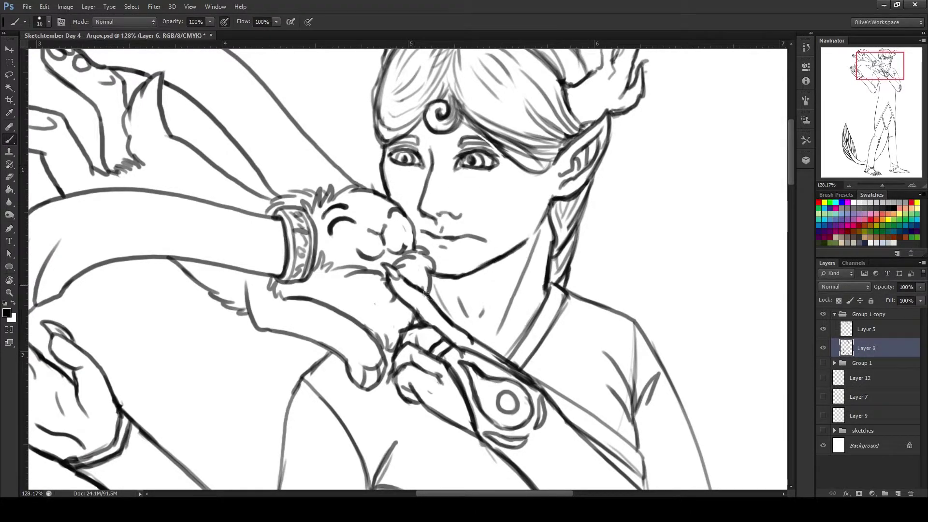
{"action": "scroll", "coordinate": [673, 265], "scroll_direction": "up", "scroll_amount": 5}
{"action": "key", "text": "ctrl+z"}
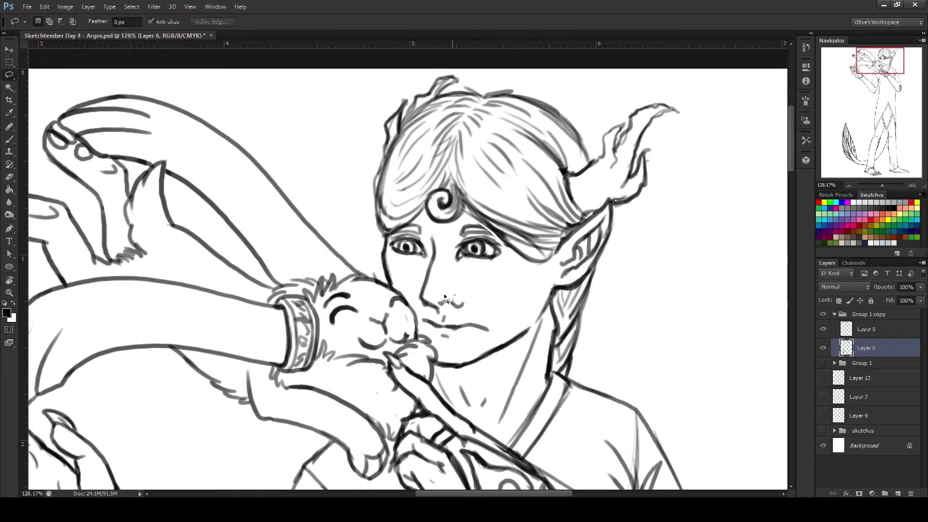
{"action": "key", "text": "ctrl+z"}
Step: Flip the canvas horizontally to check proportions and transform the lassoed area
{"action": "key", "text": "ctrl+0"}
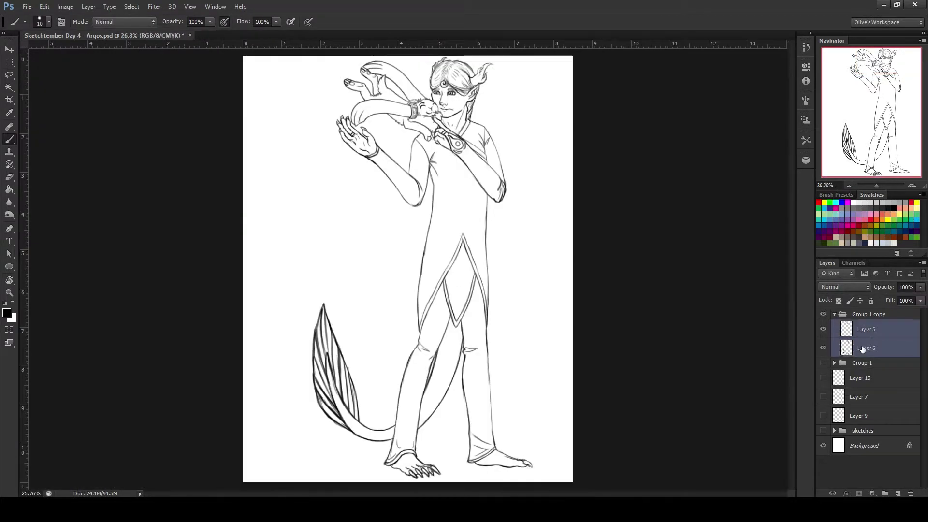
{"action": "key", "text": "ctrl+shift+h"}
{"action": "key", "text": "ctrl+t"}
{"action": "key", "text": "Return"}
{"action": "scroll", "coordinate": [363, 166], "scroll_direction": "up", "scroll_amount": 5}
{"action": "scroll", "coordinate": [447, 286], "scroll_direction": "down", "scroll_amount": 6}
{"action": "scroll", "coordinate": [406, 166], "scroll_direction": "up", "scroll_amount": 1}
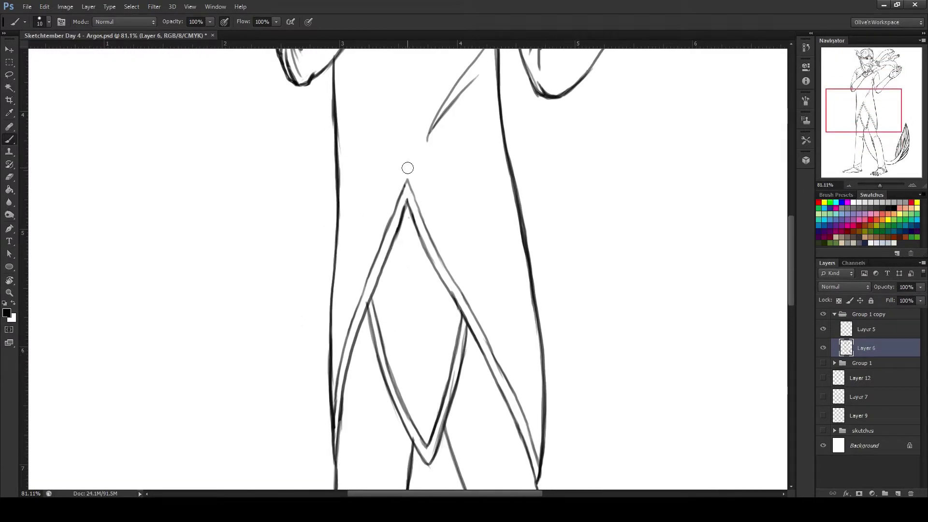
{"action": "scroll", "coordinate": [532, 242], "scroll_direction": "up", "scroll_amount": 6}
{"action": "scroll", "coordinate": [535, 366], "scroll_direction": "up", "scroll_amount": 3}
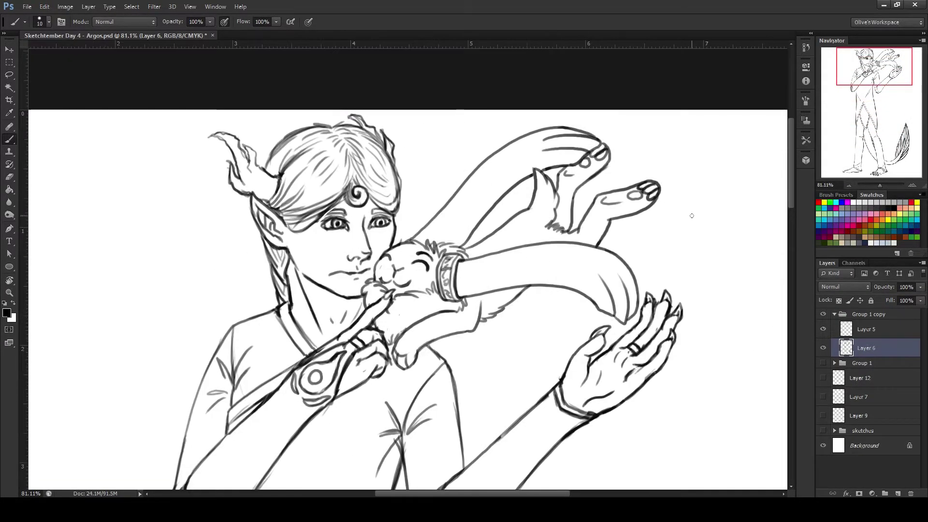
Step: Add a new layer for the eyes and choose a teal colour
{"action": "key", "text": "ctrl+shift+alt+n"}
{"action": "scroll", "coordinate": [339, 218], "scroll_direction": "up", "scroll_amount": 3}
{"action": "left_click", "coordinate": [6, 313]}
Step: Paint both irises teal, then pick a lighter teal for them
{"action": "left_click", "coordinate": [783, 219]}
{"action": "left_click", "coordinate": [306, 242]}
{"action": "left_click", "coordinate": [388, 241]}
{"action": "left_click", "coordinate": [7, 313]}
{"action": "left_click", "coordinate": [622, 237]}
{"action": "left_click", "coordinate": [787, 219]}
Step: Move Layer 13 below Layer 6 and paint the creature's bracelet dark red
{"action": "left_click_drag", "start_coordinate": [868, 329], "coordinate": [867, 382]}
{"action": "key", "text": "ctrl+shift+alt+n"}
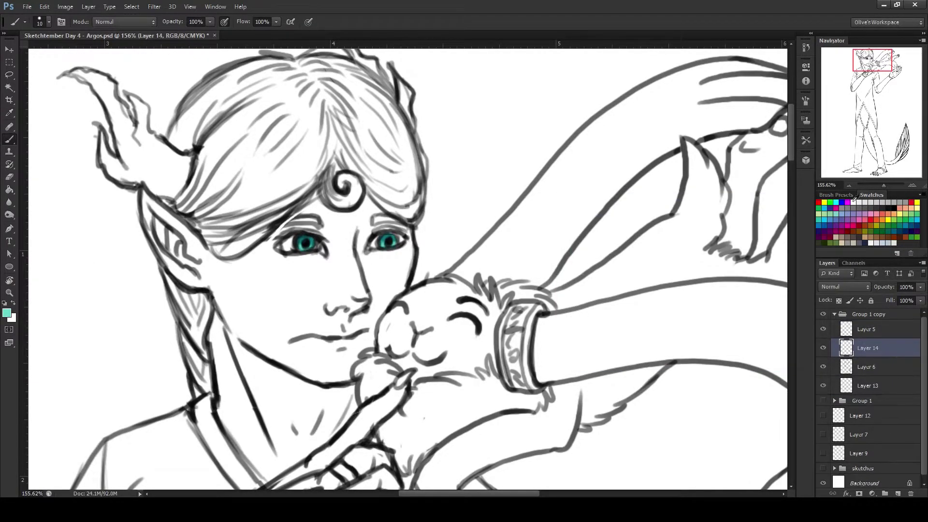
{"action": "left_click", "coordinate": [868, 386]}
{"action": "left_click", "coordinate": [7, 313]}
{"action": "left_click", "coordinate": [670, 306]}
{"action": "left_click", "coordinate": [784, 219]}
{"action": "mouse_move", "coordinate": [414, 341]}
{"action": "left_mouse_down"}
{"action": "mouse_move", "coordinate": [425, 262]}
{"action": "mouse_move", "coordinate": [416, 338]}
{"action": "left_mouse_up"}
Step: Add light highlights, a pink pattern and a yellow band to the bracelet
{"action": "left_click", "coordinate": [7, 314]}
{"action": "left_click", "coordinate": [783, 220]}
{"action": "left_click_drag", "start_coordinate": [426, 265], "coordinate": [428, 344]}
{"action": "left_click", "coordinate": [6, 314]}
{"action": "left_click", "coordinate": [784, 219]}
{"action": "mouse_move", "coordinate": [420, 269]}
{"action": "left_mouse_down"}
{"action": "mouse_move", "coordinate": [410, 284]}
{"action": "mouse_move", "coordinate": [435, 278]}
{"action": "left_mouse_up"}
{"action": "left_click", "coordinate": [6, 313]}
{"action": "left_click", "coordinate": [783, 220]}
{"action": "left_click", "coordinate": [7, 314]}
{"action": "left_click", "coordinate": [698, 290]}
{"action": "left_click", "coordinate": [784, 219]}
Step: Collapse the Group 1 copy group and fit the whole drawing in view
{"action": "left_click", "coordinate": [7, 314]}
{"action": "left_click", "coordinate": [783, 220]}
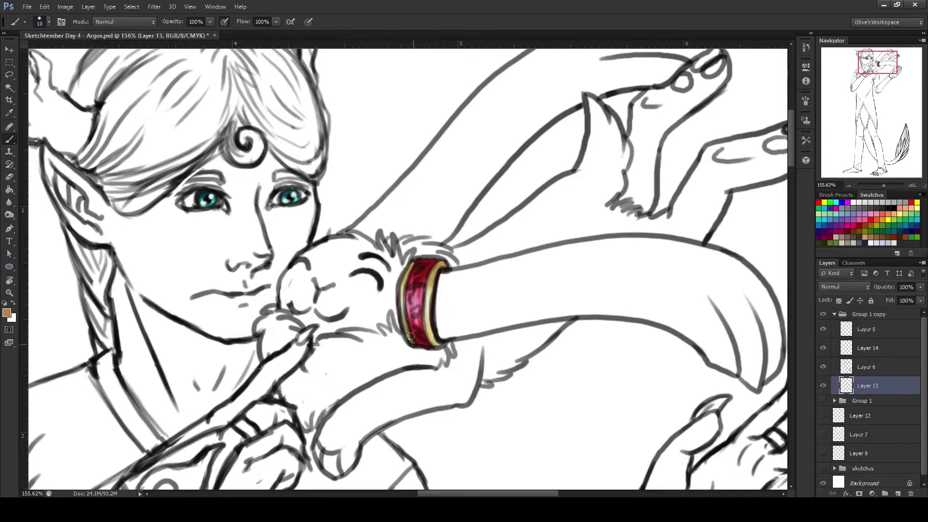
{"action": "key", "text": "ctrl+0"}
{"action": "left_click", "coordinate": [834, 315]}
Step: On new Layer 15, shade the legs and tail in black with a soft 50% brush
{"action": "key", "text": "ctrl+shift+alt+n"}
{"action": "right_click", "coordinate": [435, 273]}
{"action": "key", "text": "5"}
{"action": "key", "text": "d"}
{"action": "mouse_move", "coordinate": [398, 320]}
{"action": "left_mouse_down"}
{"action": "mouse_move", "coordinate": [402, 287]}
{"action": "mouse_move", "coordinate": [445, 460]}
{"action": "left_mouse_up"}
{"action": "key", "text": "bracketright"}
{"action": "key", "text": "bracketright"}
{"action": "mouse_move", "coordinate": [363, 283]}
{"action": "left_mouse_down"}
{"action": "mouse_move", "coordinate": [357, 391]}
{"action": "mouse_move", "coordinate": [338, 462]}
{"action": "mouse_move", "coordinate": [319, 464]}
{"action": "left_mouse_up"}
{"action": "mouse_move", "coordinate": [387, 319]}
{"action": "left_mouse_down"}
{"action": "mouse_move", "coordinate": [406, 411]}
{"action": "mouse_move", "coordinate": [392, 338]}
{"action": "left_mouse_up"}
{"action": "left_click_drag", "start_coordinate": [411, 426], "coordinate": [459, 435]}
{"action": "mouse_move", "coordinate": [483, 435]}
{"action": "left_mouse_down"}
{"action": "mouse_move", "coordinate": [512, 354]}
{"action": "mouse_move", "coordinate": [454, 435]}
{"action": "left_mouse_up"}
{"action": "mouse_move", "coordinate": [426, 435]}
{"action": "left_mouse_down"}
{"action": "mouse_move", "coordinate": [401, 338]}
{"action": "mouse_move", "coordinate": [415, 416]}
{"action": "left_mouse_up"}
{"action": "left_click_drag", "start_coordinate": [484, 421], "coordinate": [522, 314]}
Step: Alternate white and black soft strokes to refine the tail and leg shading
{"action": "key", "text": "x"}
{"action": "left_click_drag", "start_coordinate": [488, 387], "coordinate": [527, 416]}
{"action": "key", "text": "x"}
{"action": "left_click_drag", "start_coordinate": [396, 286], "coordinate": [420, 435]}
{"action": "mouse_move", "coordinate": [363, 348]}
{"action": "left_mouse_down"}
{"action": "mouse_move", "coordinate": [369, 288]}
{"action": "mouse_move", "coordinate": [360, 450]}
{"action": "left_mouse_up"}
{"action": "left_click_drag", "start_coordinate": [433, 348], "coordinate": [440, 474]}
{"action": "left_click_drag", "start_coordinate": [437, 406], "coordinate": [443, 479]}
{"action": "key", "text": "x"}
{"action": "left_click_drag", "start_coordinate": [360, 426], "coordinate": [357, 339]}
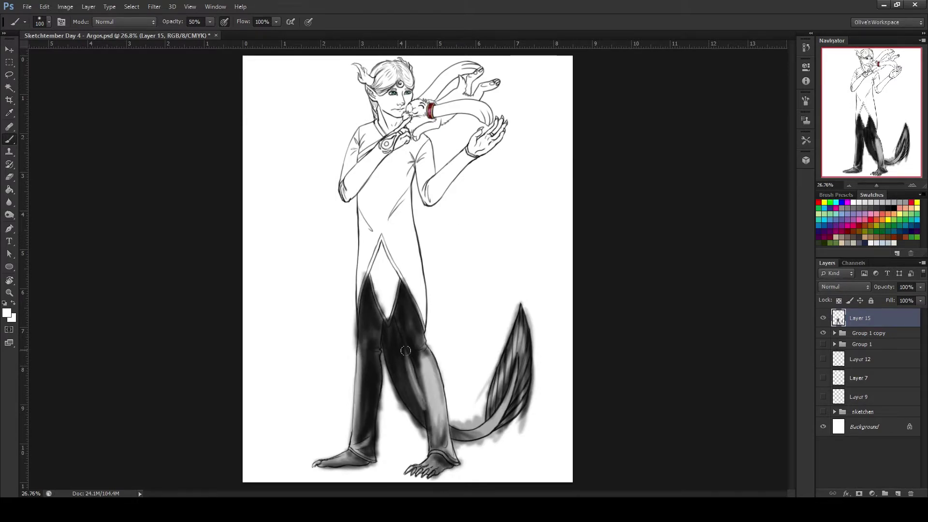
Step: Lighten the right leg, tail fin and left leg, undoing the overdone strokes
{"action": "left_click_drag", "start_coordinate": [437, 449], "coordinate": [435, 353]}
{"action": "left_click_drag", "start_coordinate": [488, 416], "coordinate": [524, 334]}
{"action": "mouse_move", "coordinate": [360, 435]}
{"action": "left_mouse_down"}
{"action": "mouse_move", "coordinate": [364, 314]}
{"action": "mouse_move", "coordinate": [358, 432]}
{"action": "left_mouse_up"}
{"action": "key", "text": "ctrl+bracketleft"}
{"action": "mouse_move", "coordinate": [425, 464]}
{"action": "left_mouse_down"}
{"action": "mouse_move", "coordinate": [425, 358]}
{"action": "mouse_move", "coordinate": [366, 286]}
{"action": "mouse_move", "coordinate": [424, 428]}
{"action": "left_mouse_up"}
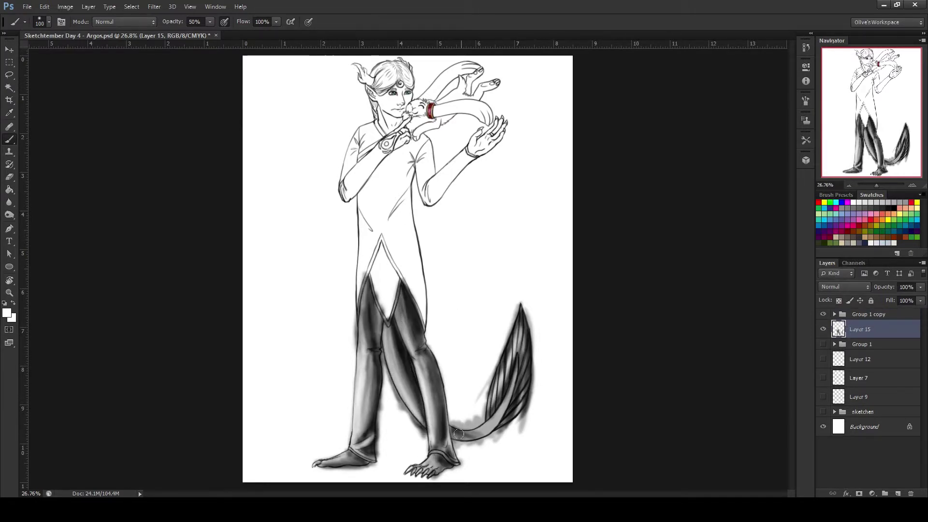
{"action": "key", "text": "ctrl+alt+z"}
{"action": "key", "text": "ctrl+alt+z"}
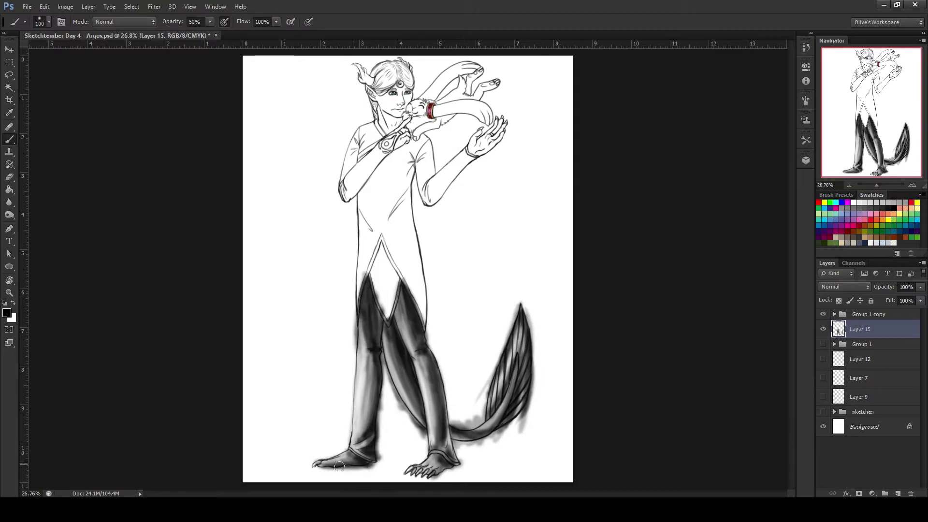
Step: Zoomed in, lighten around the left foot, lower leg, between the legs and near the tail
{"action": "scroll", "coordinate": [290, 478], "scroll_direction": "up", "scroll_amount": 5}
{"action": "left_click_drag", "start_coordinate": [406, 377], "coordinate": [629, 368]}
{"action": "left_click_drag", "start_coordinate": [435, 382], "coordinate": [645, 145]}
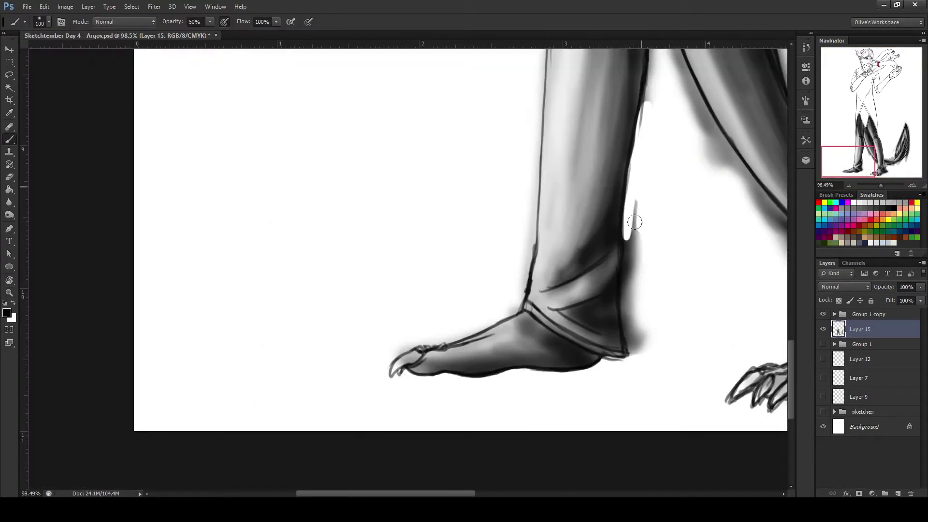
{"action": "left_click_drag", "start_coordinate": [638, 203], "coordinate": [629, 353]}
{"action": "left_click_drag", "start_coordinate": [527, 213], "coordinate": [409, 343]}
{"action": "left_click_drag", "start_coordinate": [387, 194], "coordinate": [339, 484]}
{"action": "mouse_move", "coordinate": [755, 483]}
{"action": "left_mouse_down"}
{"action": "mouse_move", "coordinate": [590, 412]}
{"action": "mouse_move", "coordinate": [590, 299]}
{"action": "left_mouse_up"}
{"action": "left_click_drag", "start_coordinate": [595, 401], "coordinate": [711, 270]}
{"action": "left_click_drag", "start_coordinate": [677, 242], "coordinate": [563, 425]}
{"action": "left_click_drag", "start_coordinate": [425, 121], "coordinate": [438, 212]}
{"action": "left_click_drag", "start_coordinate": [561, 397], "coordinate": [677, 252]}
{"action": "mouse_move", "coordinate": [670, 214]}
{"action": "left_mouse_down"}
{"action": "mouse_move", "coordinate": [743, 160]}
{"action": "mouse_move", "coordinate": [421, 446]}
{"action": "mouse_move", "coordinate": [665, 195]}
{"action": "left_mouse_up"}
Step: Clean the leg outlines and the edges of the V between the legs in white
{"action": "left_click_drag", "start_coordinate": [310, 73], "coordinate": [503, 366]}
{"action": "left_click_drag", "start_coordinate": [464, 271], "coordinate": [382, 116]}
{"action": "left_click_drag", "start_coordinate": [261, 96], "coordinate": [358, 242]}
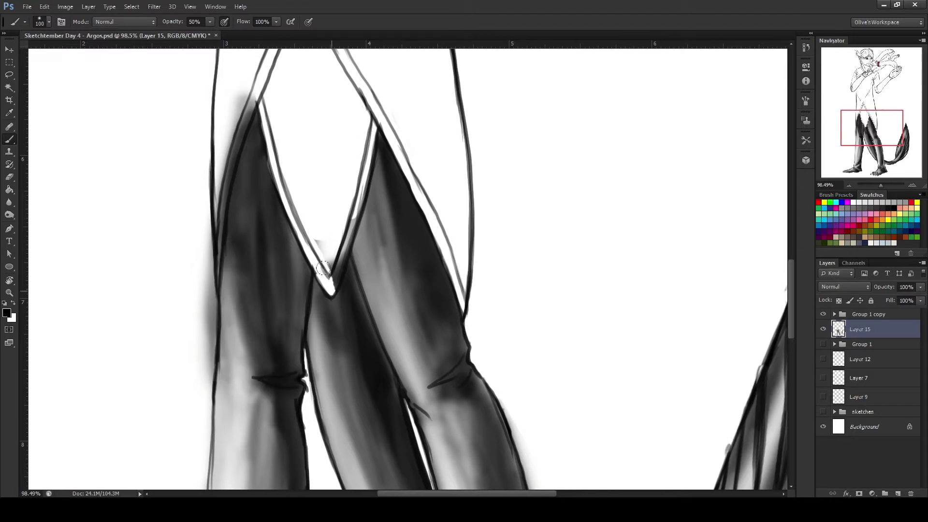
{"action": "left_click_drag", "start_coordinate": [217, 92], "coordinate": [201, 309]}
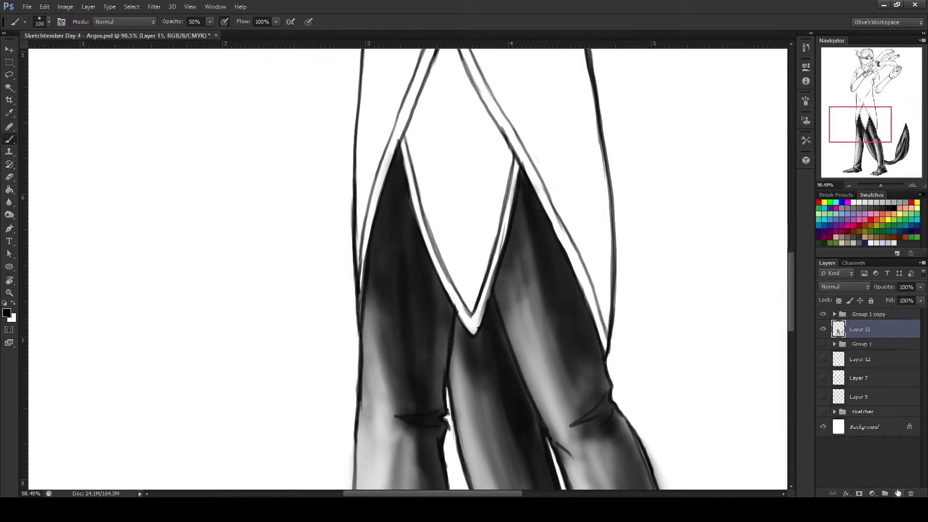
Step: Add Layer 16 and shade grey inside the V between the coat flaps
{"action": "left_click", "coordinate": [898, 494]}
{"action": "key", "text": "ctrl+0"}
{"action": "left_click_drag", "start_coordinate": [378, 249], "coordinate": [386, 315]}
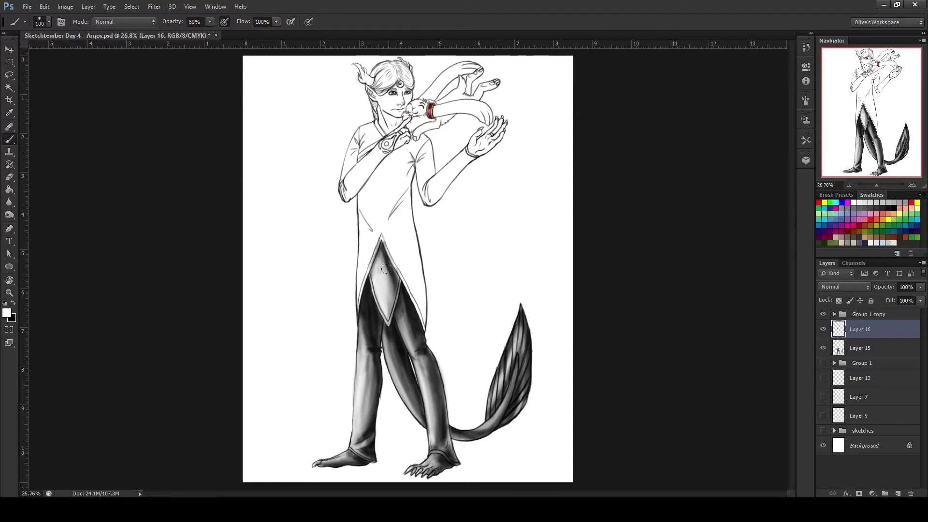
Step: Shade the coat: darken its right side and upper torso, and lighten its centre
{"action": "key", "text": "e"}
{"action": "left_click_drag", "start_coordinate": [383, 235], "coordinate": [398, 265]}
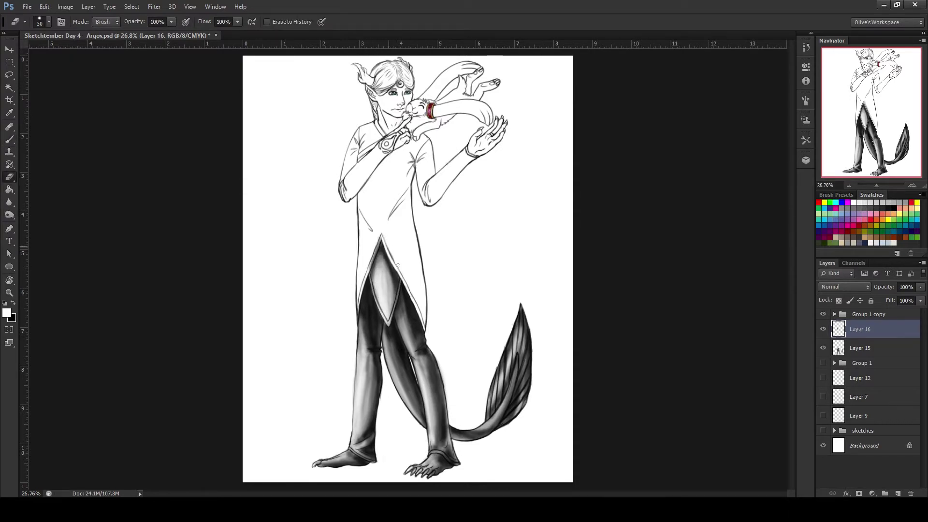
{"action": "key", "text": "b"}
{"action": "key", "text": "x"}
{"action": "left_click_drag", "start_coordinate": [411, 167], "coordinate": [425, 322]}
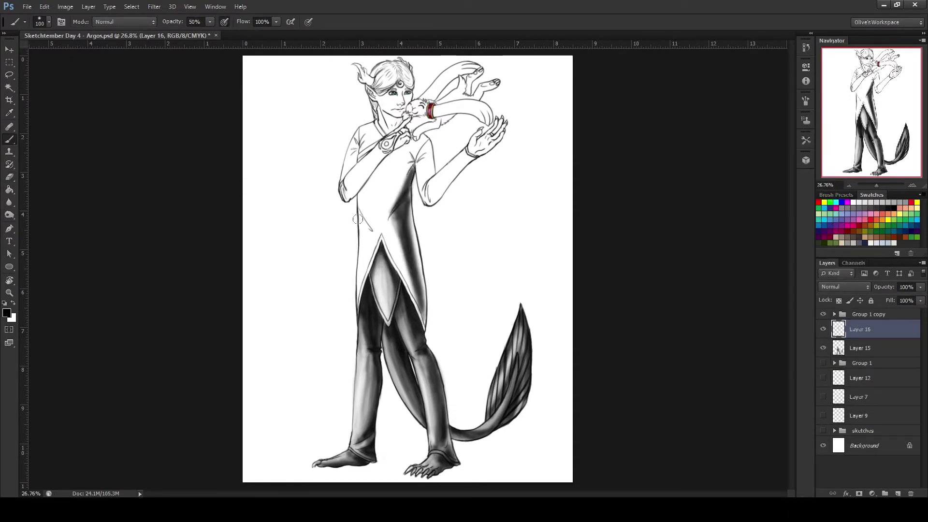
{"action": "mouse_move", "coordinate": [360, 269]}
{"action": "left_mouse_down"}
{"action": "mouse_move", "coordinate": [386, 159]}
{"action": "mouse_move", "coordinate": [469, 150]}
{"action": "mouse_move", "coordinate": [428, 206]}
{"action": "left_mouse_up"}
{"action": "mouse_move", "coordinate": [367, 141]}
{"action": "left_mouse_down"}
{"action": "mouse_move", "coordinate": [378, 223]}
{"action": "mouse_move", "coordinate": [382, 159]}
{"action": "left_mouse_up"}
{"action": "key", "text": "x"}
{"action": "left_click_drag", "start_coordinate": [373, 237], "coordinate": [406, 165]}
{"action": "key", "text": "x"}
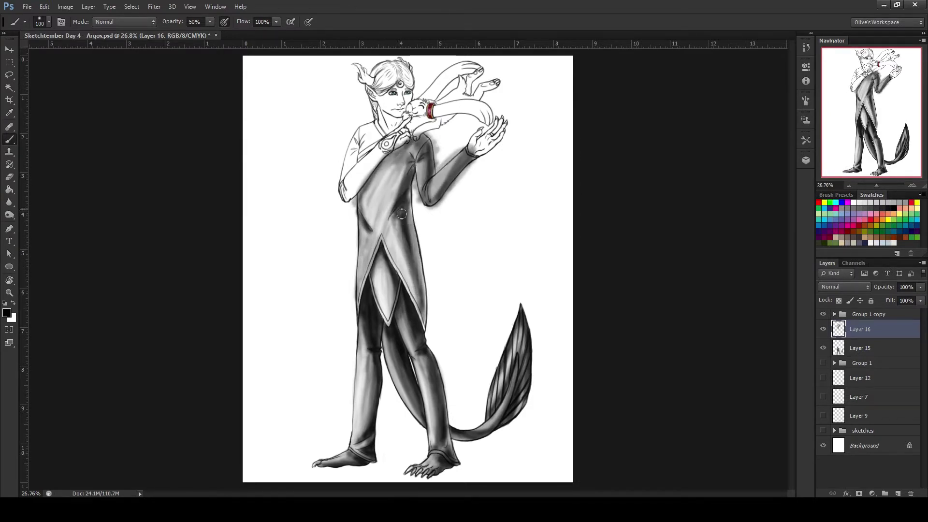
{"action": "left_click_drag", "start_coordinate": [406, 300], "coordinate": [418, 177]}
{"action": "key", "text": "x"}
{"action": "key", "text": "x"}
{"action": "left_click_drag", "start_coordinate": [408, 241], "coordinate": [421, 318]}
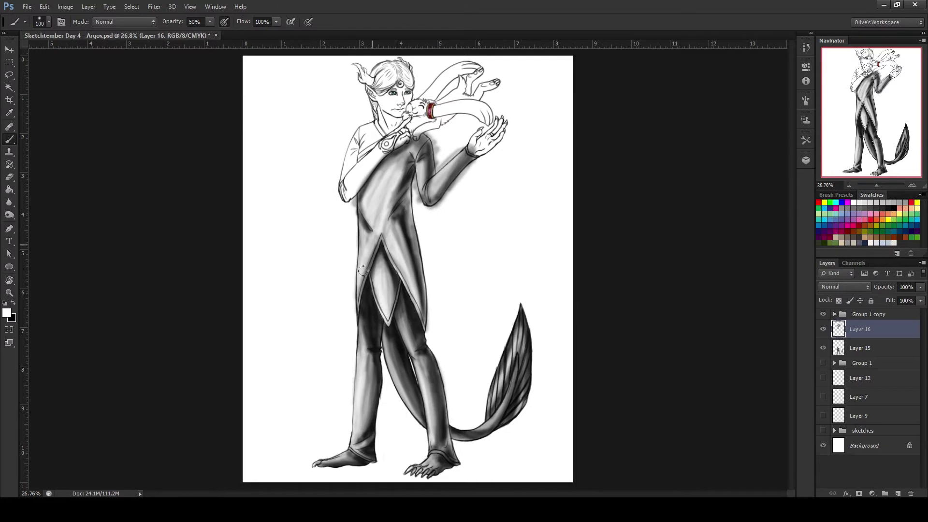
Step: Darken the raised forearm and hand, the left sleeve and the chest ornament
{"action": "key", "text": "x"}
{"action": "left_click_drag", "start_coordinate": [431, 147], "coordinate": [502, 135]}
{"action": "mouse_move", "coordinate": [352, 168]}
{"action": "left_mouse_down"}
{"action": "mouse_move", "coordinate": [348, 194]}
{"action": "mouse_move", "coordinate": [388, 143]}
{"action": "mouse_move", "coordinate": [372, 122]}
{"action": "left_mouse_up"}
{"action": "key", "text": "x"}
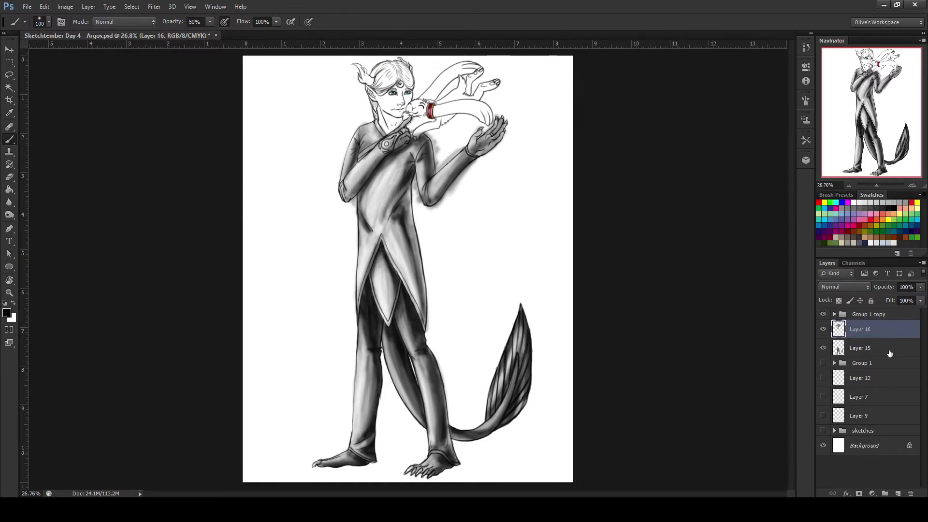
{"action": "scroll", "coordinate": [409, 272], "scroll_direction": "down", "scroll_amount": 1}
{"action": "key", "text": "x"}
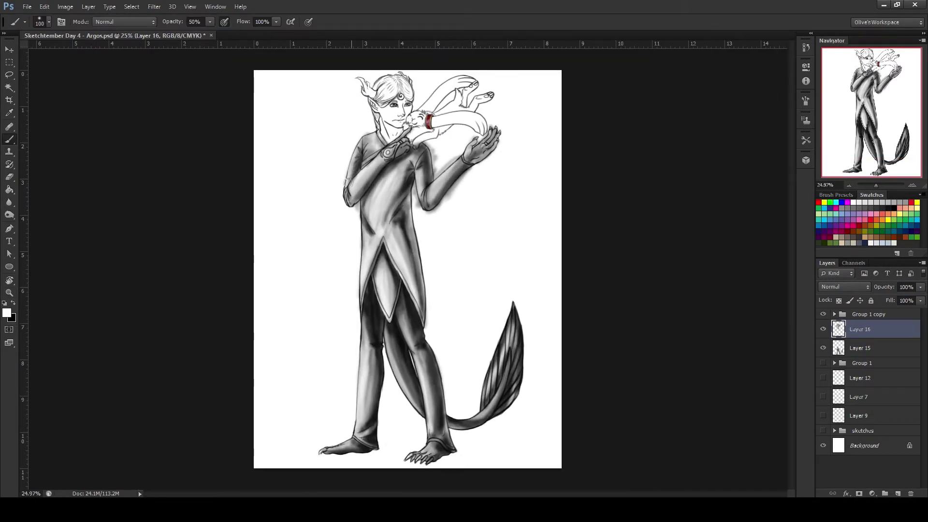
{"action": "key", "text": "x"}
Step: Shade the face, cheek, hair and neck, then erase the shading halo around the head
{"action": "left_click_drag", "start_coordinate": [409, 114], "coordinate": [385, 115]}
{"action": "key", "text": "x"}
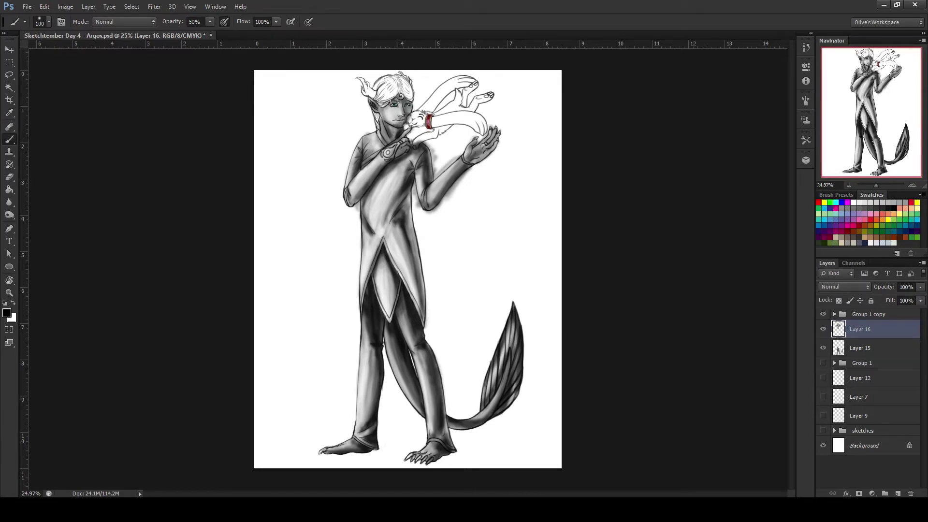
{"action": "left_click_drag", "start_coordinate": [386, 90], "coordinate": [369, 90]}
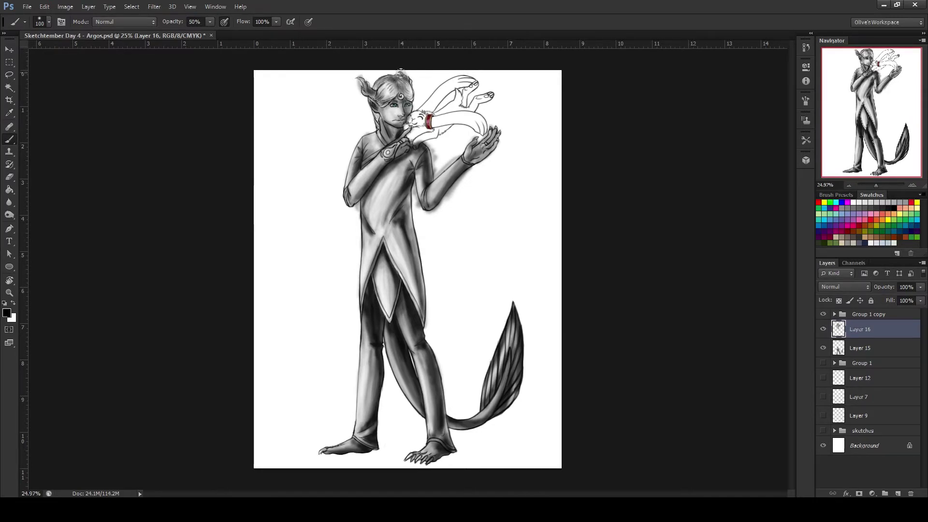
{"action": "left_click_drag", "start_coordinate": [385, 147], "coordinate": [389, 121]}
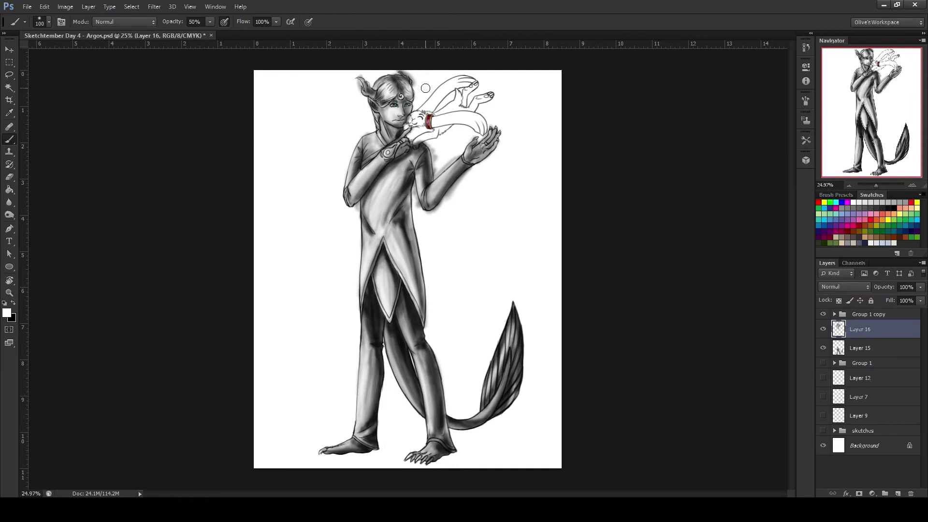
{"action": "scroll", "coordinate": [426, 88], "scroll_direction": "up", "scroll_amount": 5}
{"action": "key", "text": "e"}
{"action": "left_click_drag", "start_coordinate": [365, 143], "coordinate": [462, 226]}
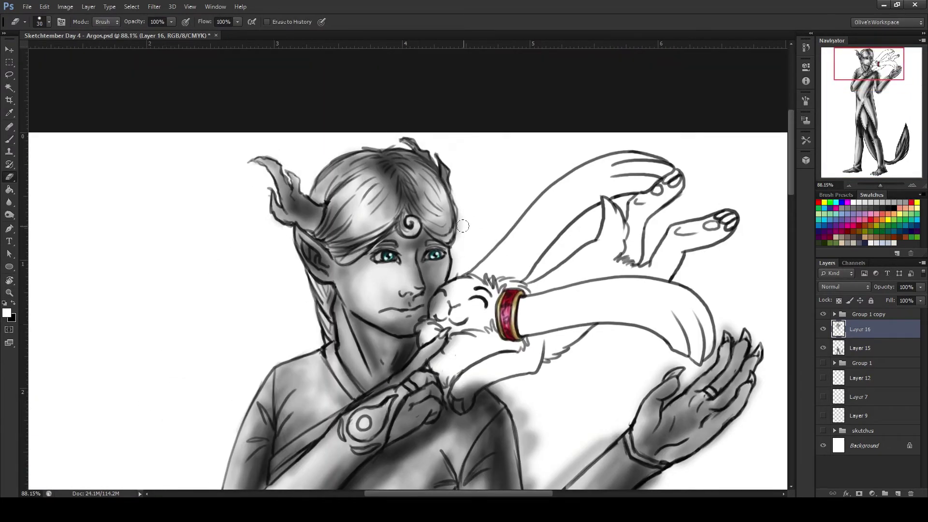
Step: Erase stray shading around the creature, chest, arm and raised hand
{"action": "mouse_move", "coordinate": [454, 382]}
{"action": "left_mouse_down"}
{"action": "mouse_move", "coordinate": [512, 401]}
{"action": "mouse_move", "coordinate": [426, 290]}
{"action": "left_mouse_up"}
{"action": "left_click_drag", "start_coordinate": [425, 290], "coordinate": [394, 195]}
{"action": "mouse_move", "coordinate": [508, 411]}
{"action": "left_mouse_down"}
{"action": "mouse_move", "coordinate": [636, 271]}
{"action": "mouse_move", "coordinate": [638, 300]}
{"action": "left_mouse_up"}
{"action": "left_click_drag", "start_coordinate": [705, 290], "coordinate": [677, 348]}
{"action": "left_click_drag", "start_coordinate": [628, 411], "coordinate": [715, 285]}
{"action": "mouse_move", "coordinate": [512, 309]}
{"action": "left_mouse_down"}
{"action": "mouse_move", "coordinate": [599, 421]}
{"action": "mouse_move", "coordinate": [518, 217]}
{"action": "left_mouse_up"}
Step: On Layer 16, shade the creature's fur tufts, raised arm, leg and foot
{"action": "left_click", "coordinate": [865, 72]}
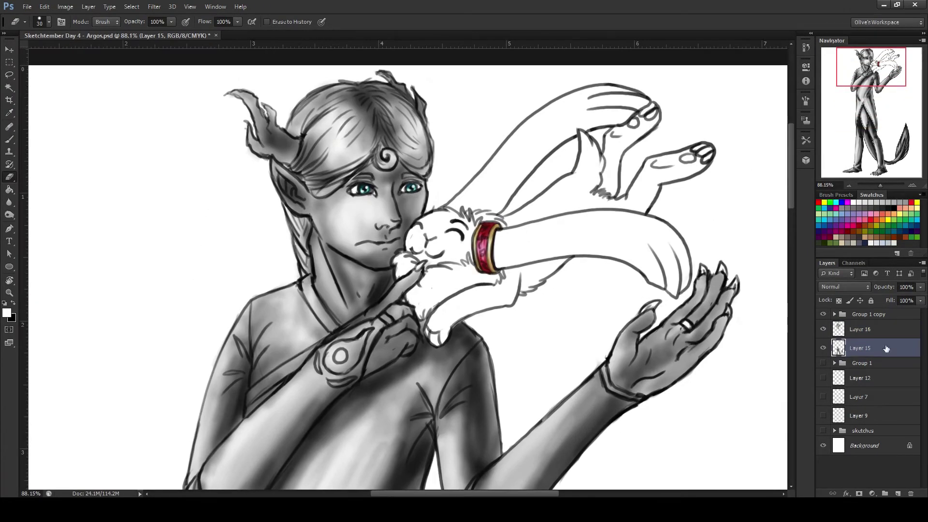
{"action": "left_click_drag", "start_coordinate": [880, 185], "coordinate": [877, 185]}
{"action": "left_click", "coordinate": [857, 343]}
{"action": "left_click", "coordinate": [824, 348]}
{"action": "key", "text": "b"}
{"action": "scroll", "coordinate": [419, 332], "scroll_direction": "up", "scroll_amount": 3}
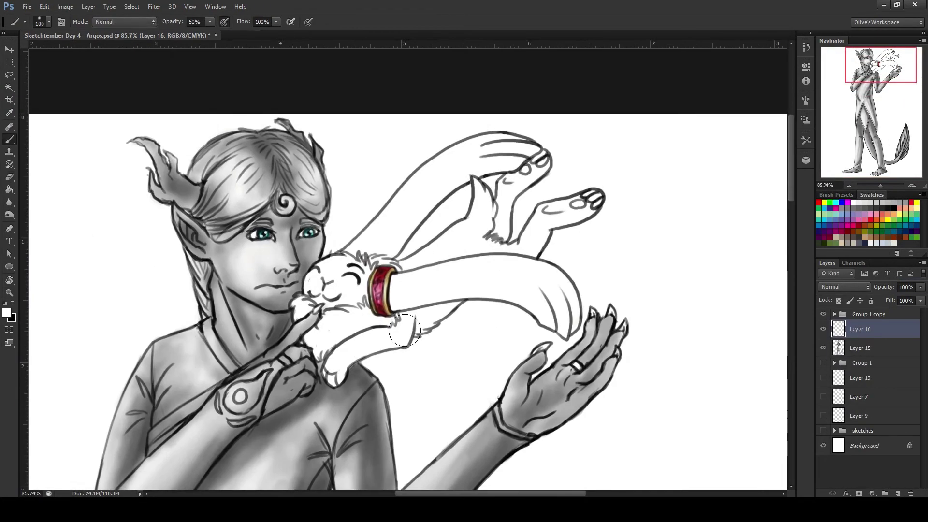
{"action": "left_click_drag", "start_coordinate": [411, 319], "coordinate": [465, 303]}
{"action": "left_click_drag", "start_coordinate": [406, 312], "coordinate": [476, 300]}
{"action": "mouse_move", "coordinate": [506, 225]}
{"action": "left_mouse_down"}
{"action": "mouse_move", "coordinate": [532, 160]}
{"action": "mouse_move", "coordinate": [387, 251]}
{"action": "mouse_move", "coordinate": [536, 145]}
{"action": "left_mouse_up"}
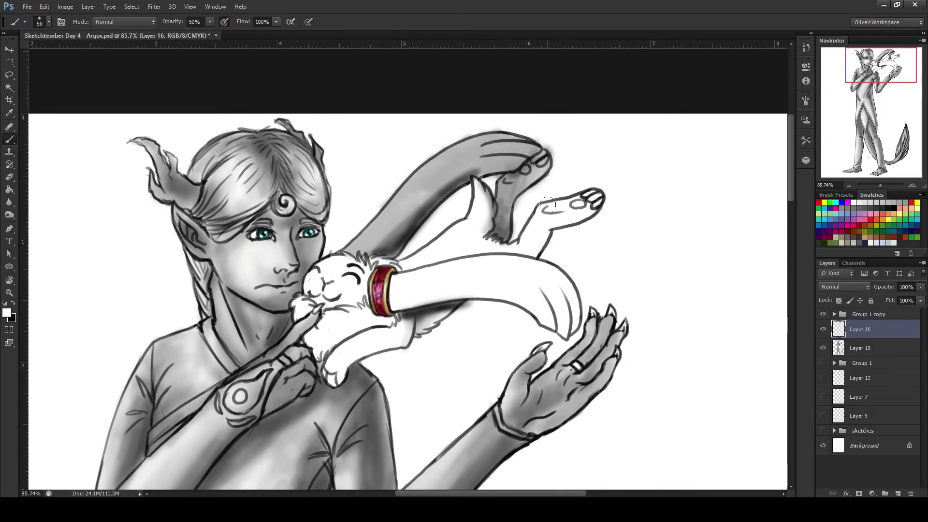
{"action": "left_click_drag", "start_coordinate": [546, 208], "coordinate": [599, 198]}
Step: Lighten the creature's raised arm and underside, then add a new top layer
{"action": "key", "text": "x"}
{"action": "left_click_drag", "start_coordinate": [512, 179], "coordinate": [387, 242]}
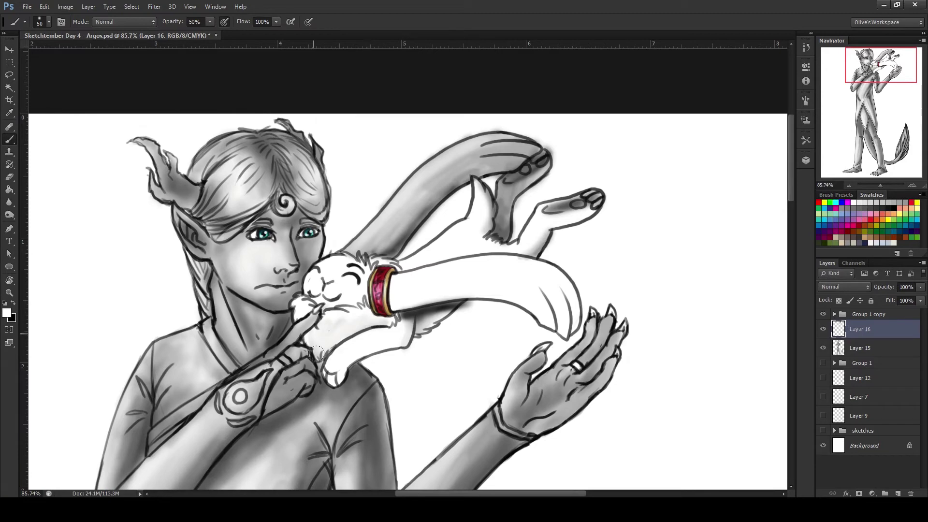
{"action": "left_click_drag", "start_coordinate": [322, 338], "coordinate": [377, 334]}
{"action": "left_click_drag", "start_coordinate": [339, 358], "coordinate": [422, 331]}
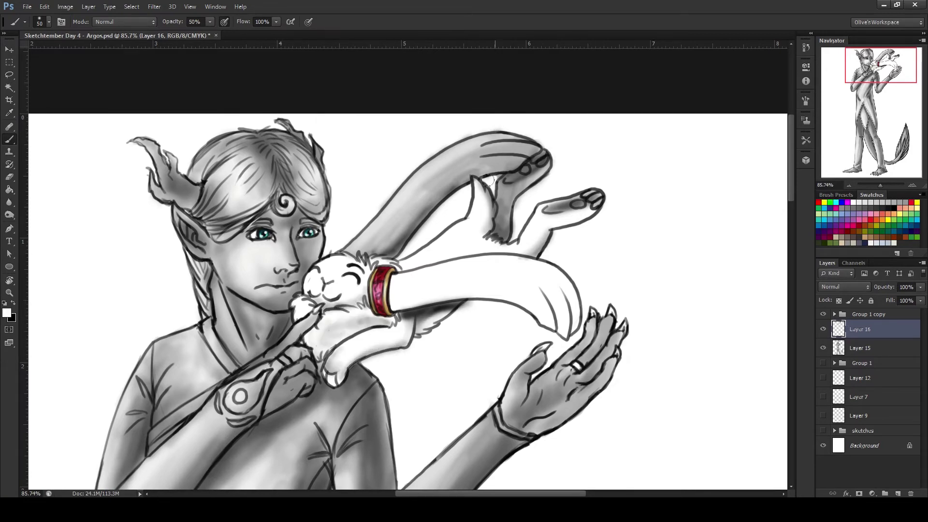
{"action": "left_click_drag", "start_coordinate": [455, 196], "coordinate": [404, 251]}
{"action": "key", "text": "ctrl+shift+alt+n"}
{"action": "key", "text": "ctrl+0"}
{"action": "key", "text": "ctrl+plus"}
{"action": "key", "text": "ctrl+plus"}
Step: Set the brush to black at 100% opacity for fine detail lines
{"action": "key", "text": "x"}
{"action": "left_click", "coordinate": [195, 21]}
{"action": "type", "text": "100"}
{"action": "key", "text": "Return"}
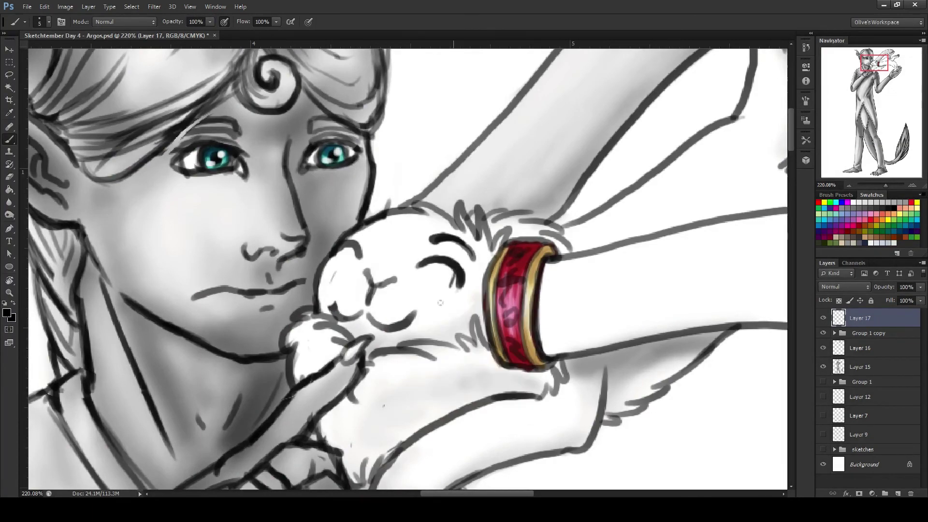